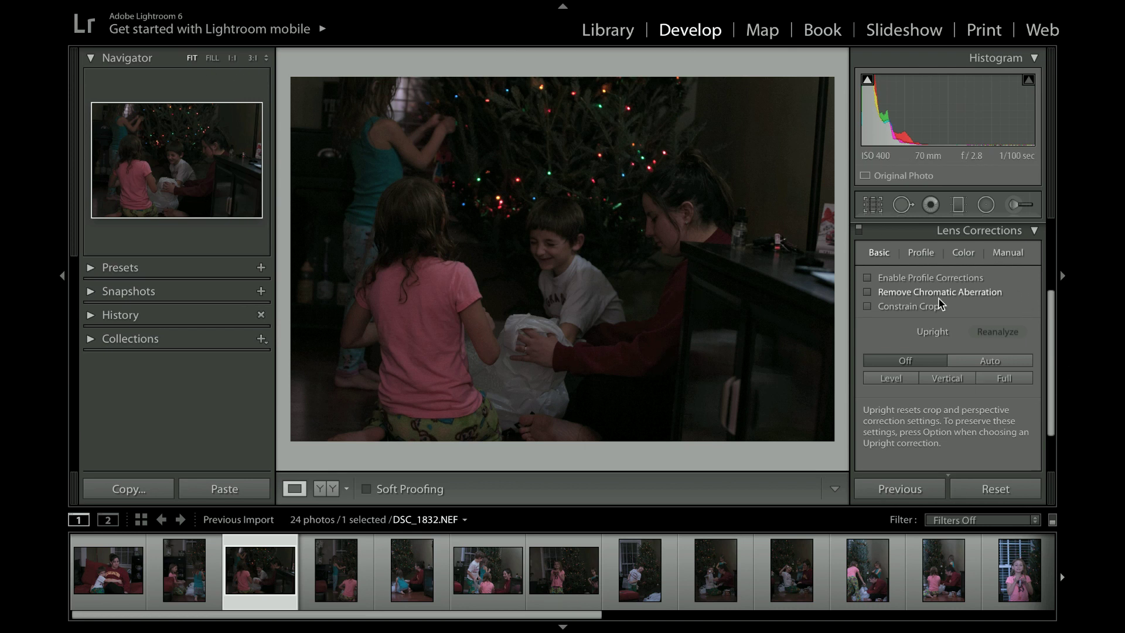
Step: Enable profile corrections and chromatic aberration removal in the photo's lens corrections
scroll(934, 344, up, 3)
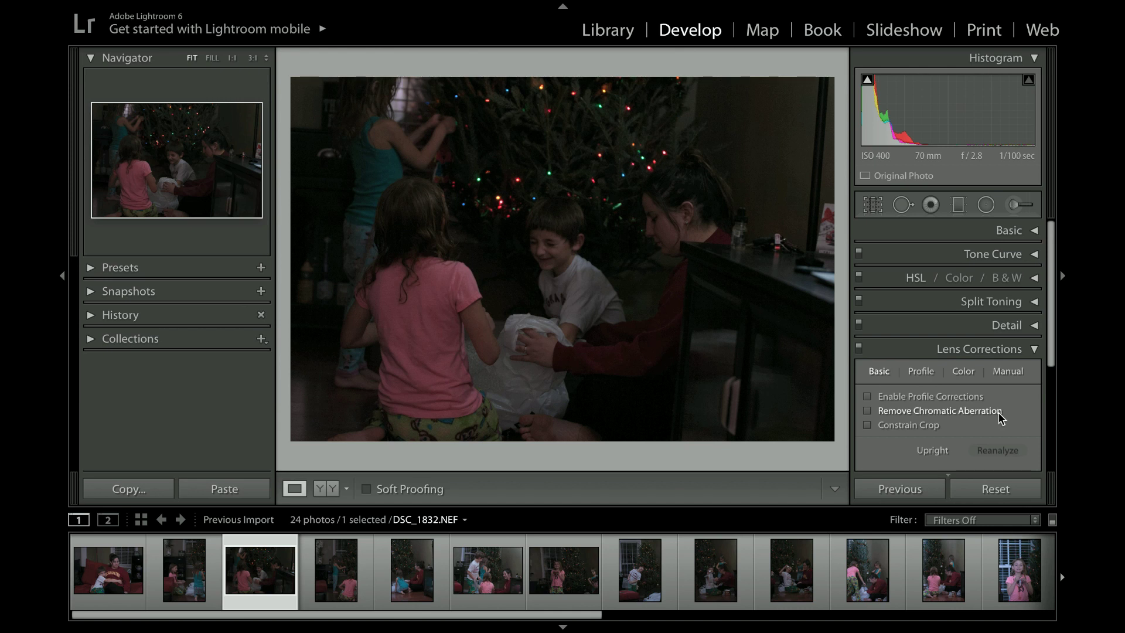
scroll(999, 413, down, 2)
scroll(999, 418, down, 1)
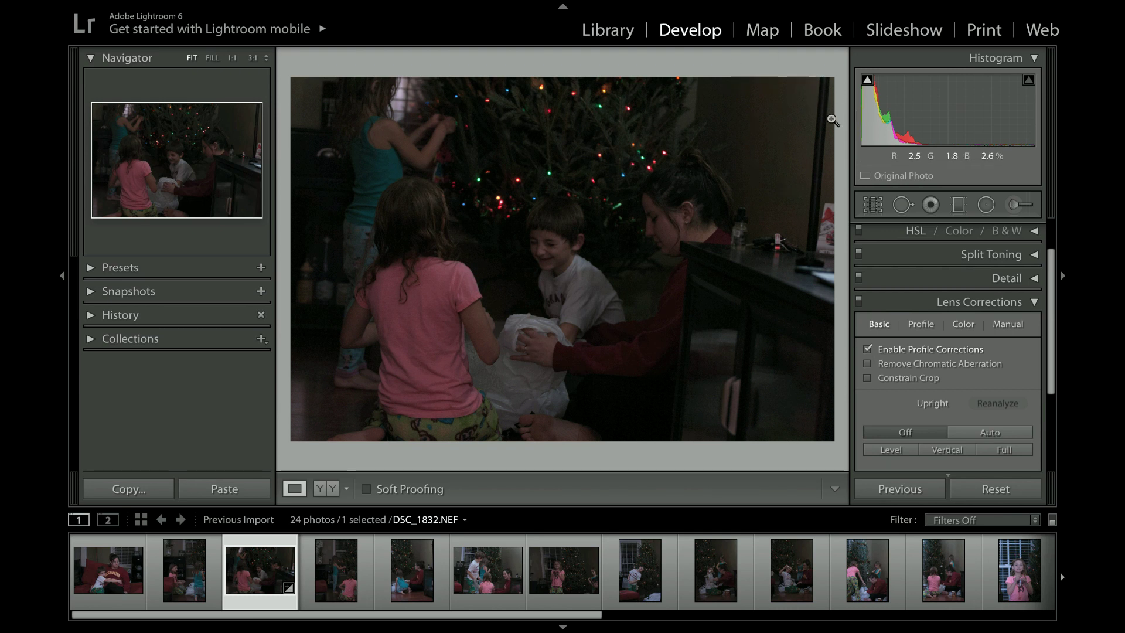
click(867, 364)
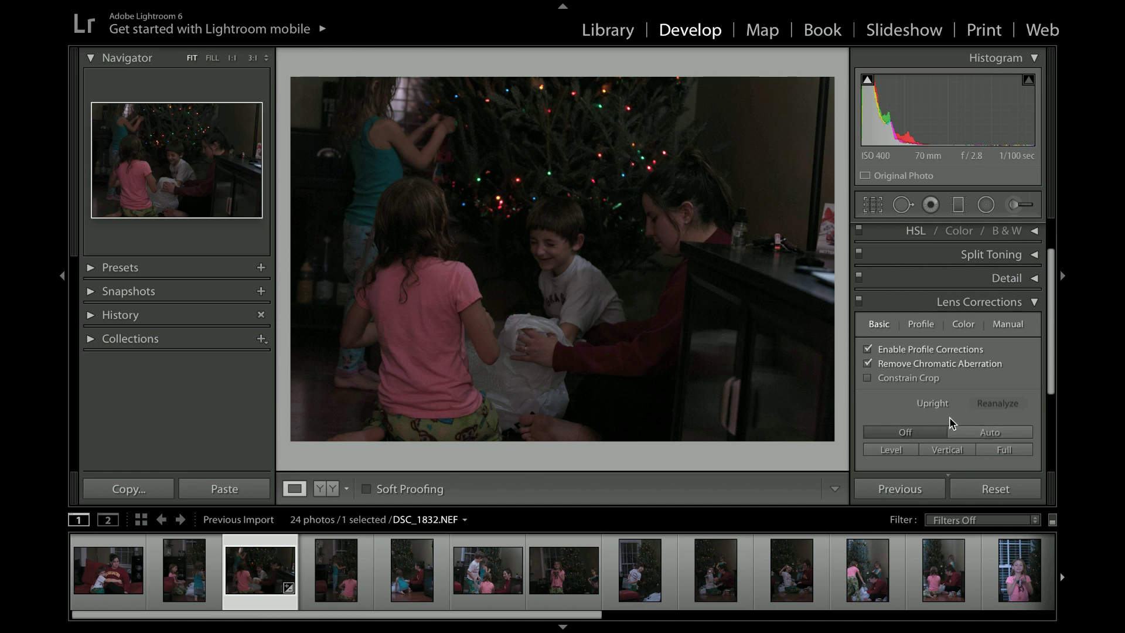
Step: Try the Auto Upright perspective correction on the photo and set Upright back to Off
click(984, 434)
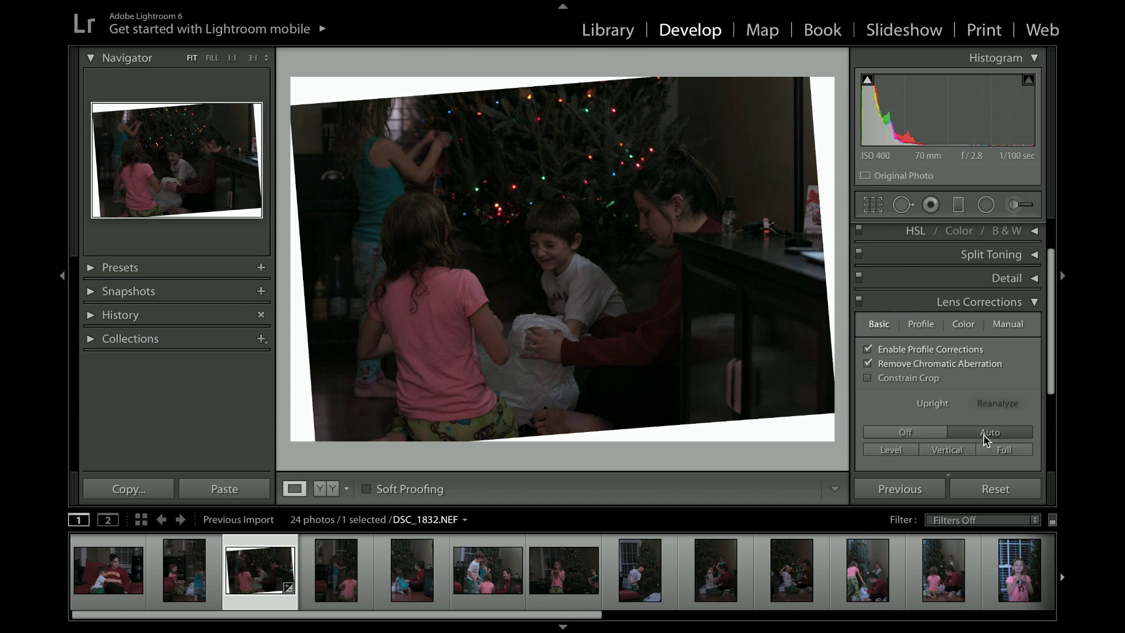
click(920, 428)
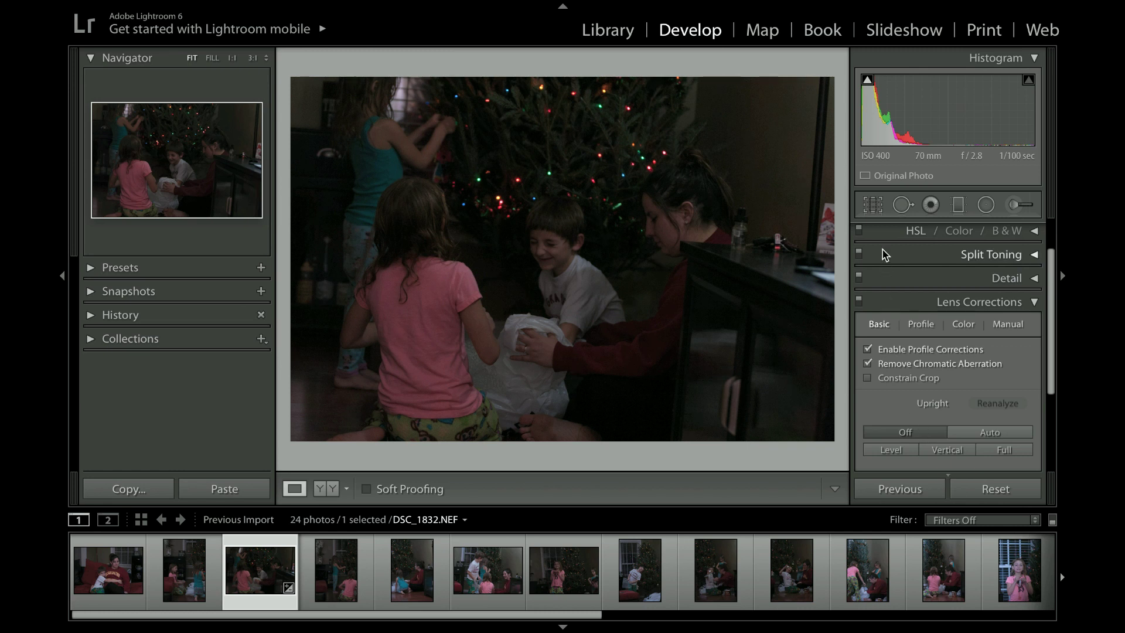
Step: Straighten the photo with Crop & Straighten at an angle of -3.36 and apply the crop
scroll(884, 251, up, 2)
scroll(884, 246, down, 1)
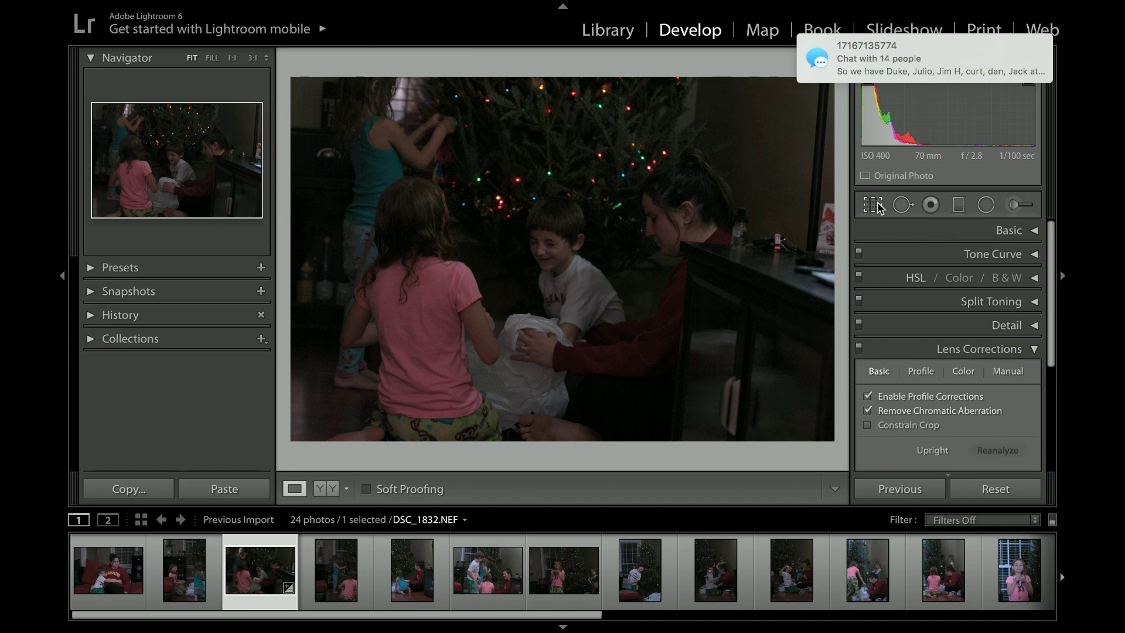
click(873, 205)
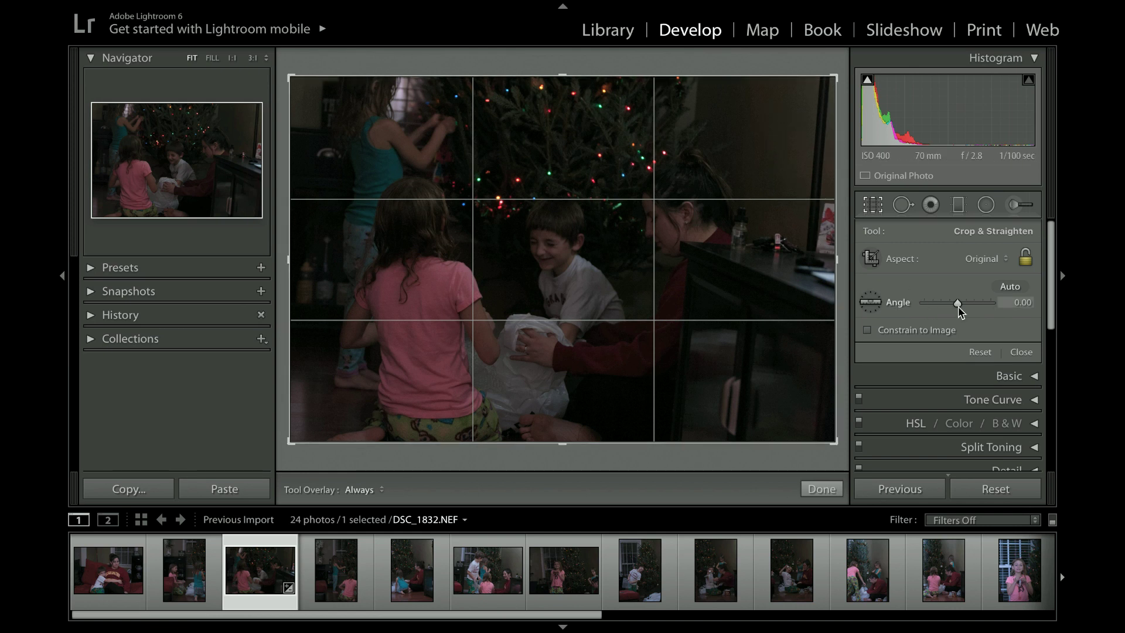
drag(958, 308, 956, 305)
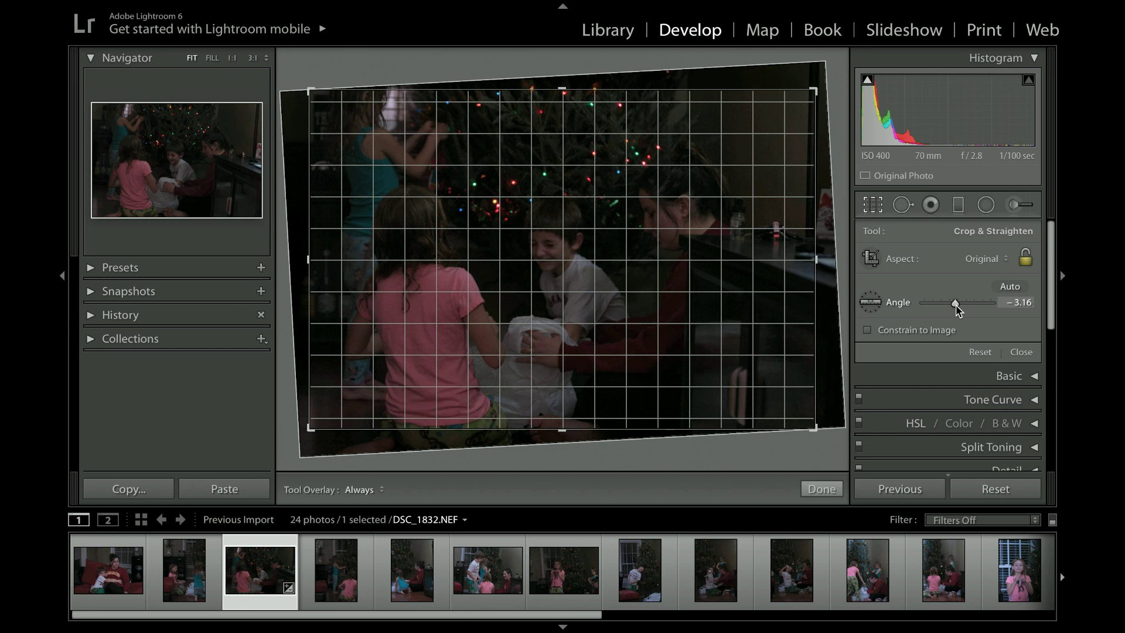
mouse_move(955, 305)
mouse_down()
mouse_move(989, 304)
mouse_move(955, 305)
mouse_up()
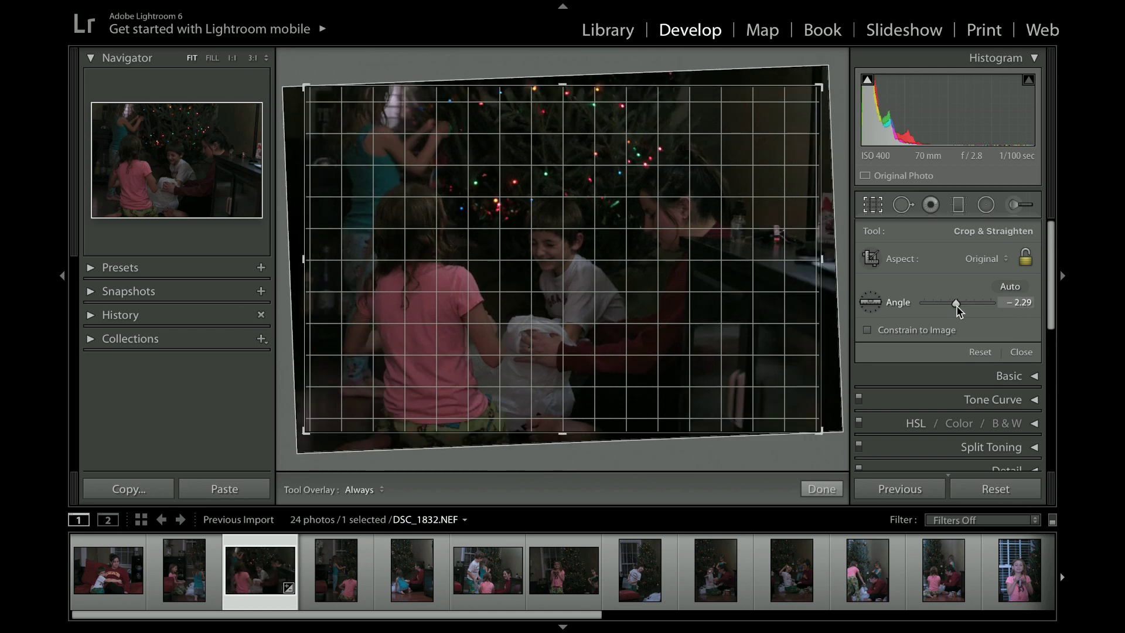
drag(956, 305, 955, 305)
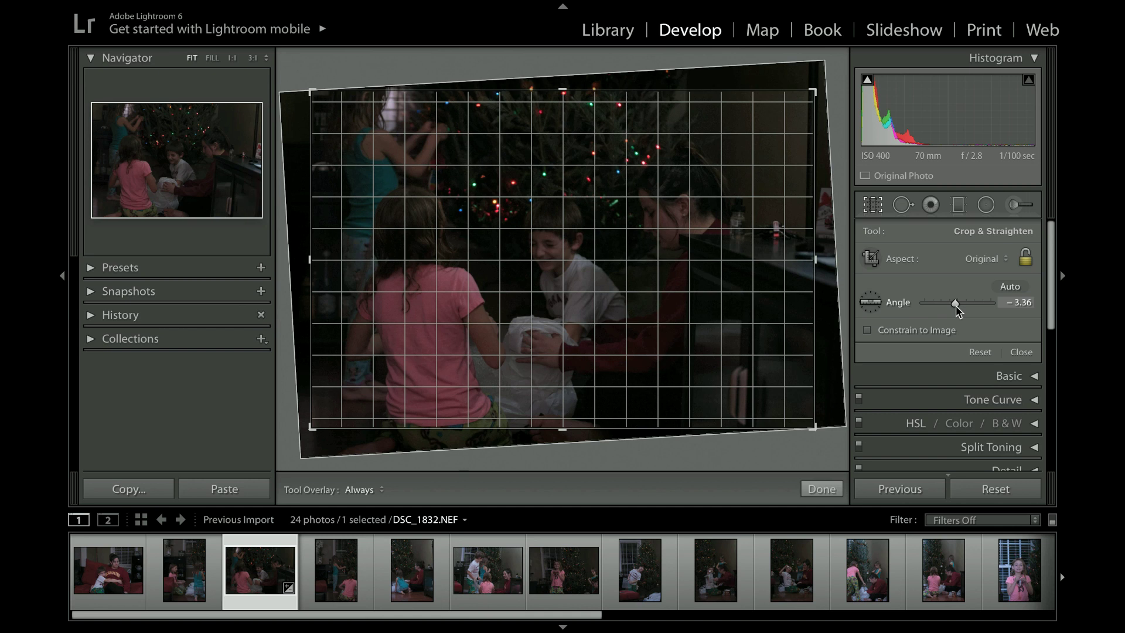
drag(955, 304, 955, 304)
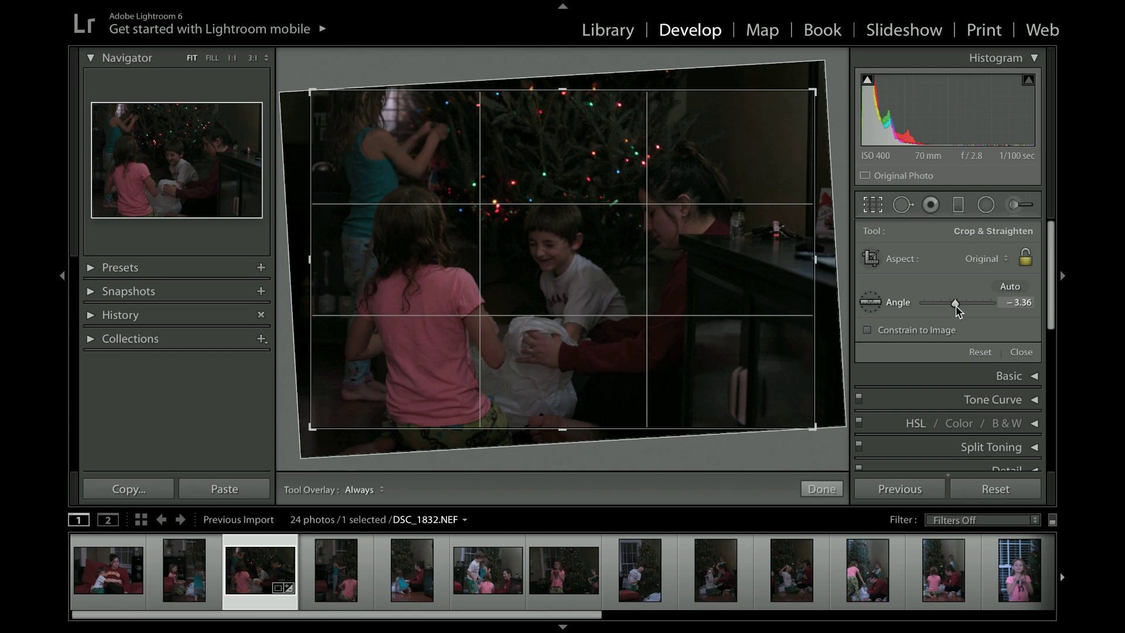
key(Return)
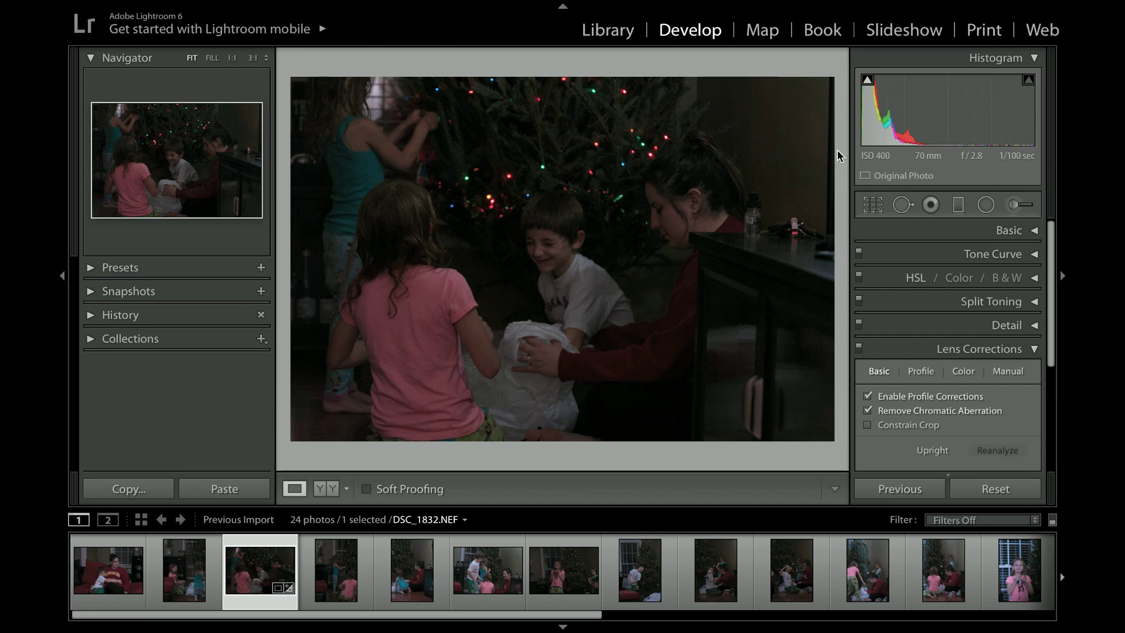
Step: Tighten the crop slightly by pulling in the photo's right and bottom edges, and apply it
click(872, 205)
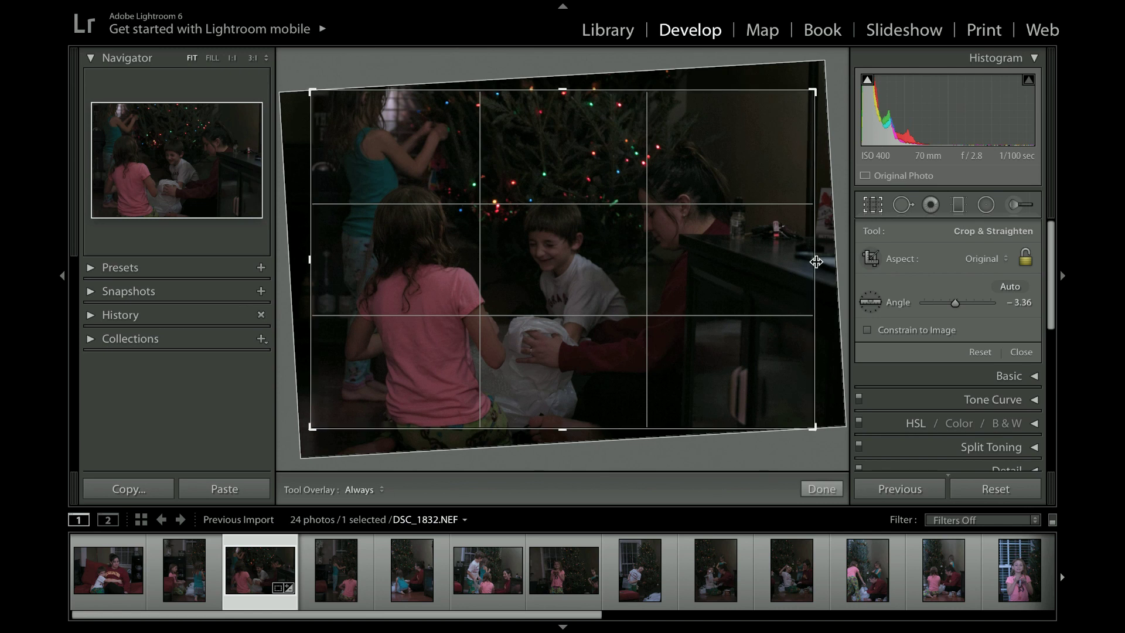
drag(817, 260, 808, 260)
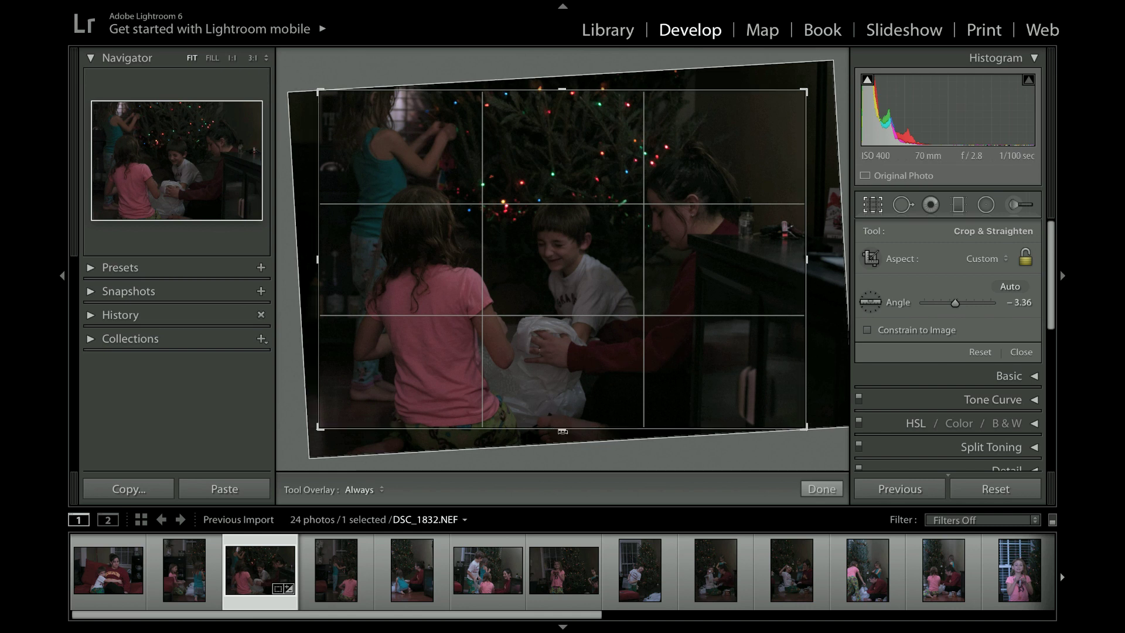
drag(561, 434, 561, 422)
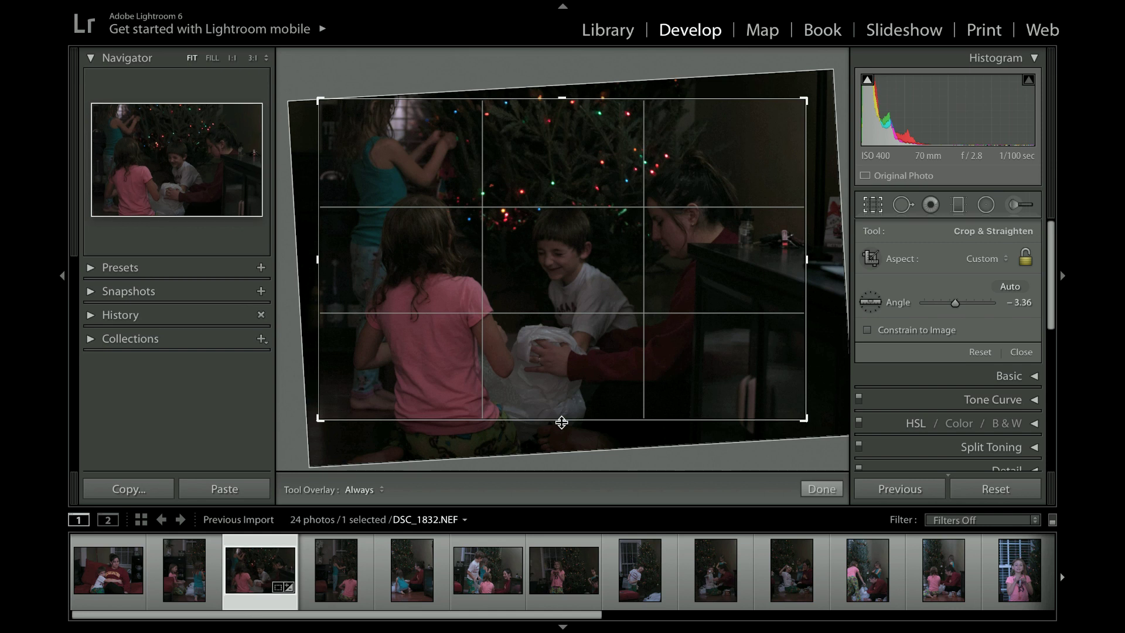
key(Return)
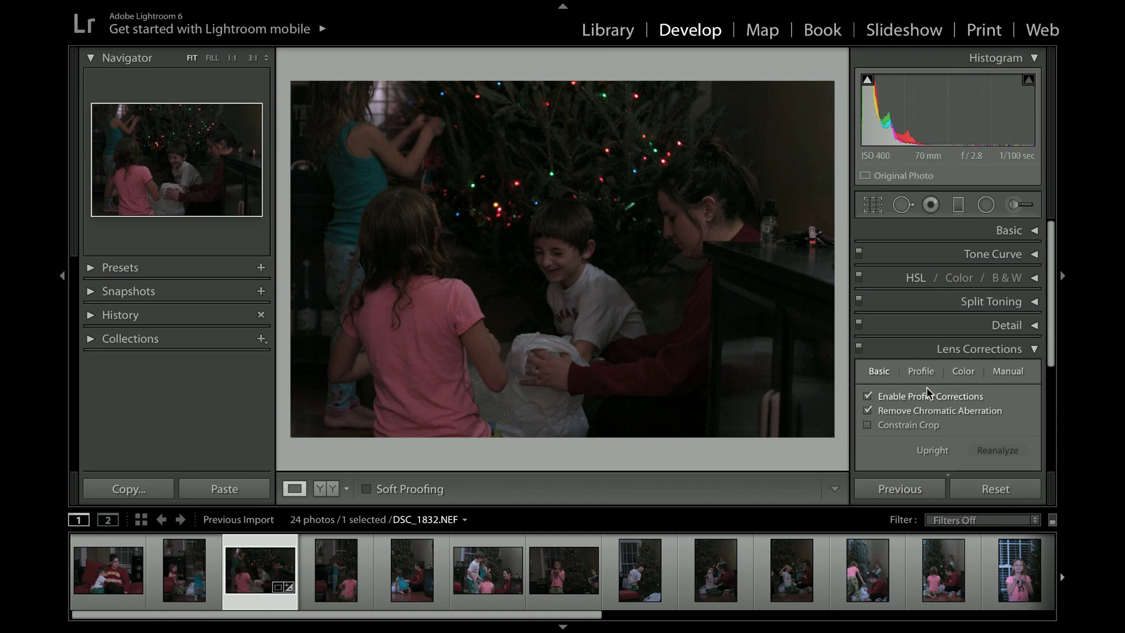
Step: Collapse the lens corrections and raise the photo's exposure to +1.05 in the basic adjustments
click(966, 351)
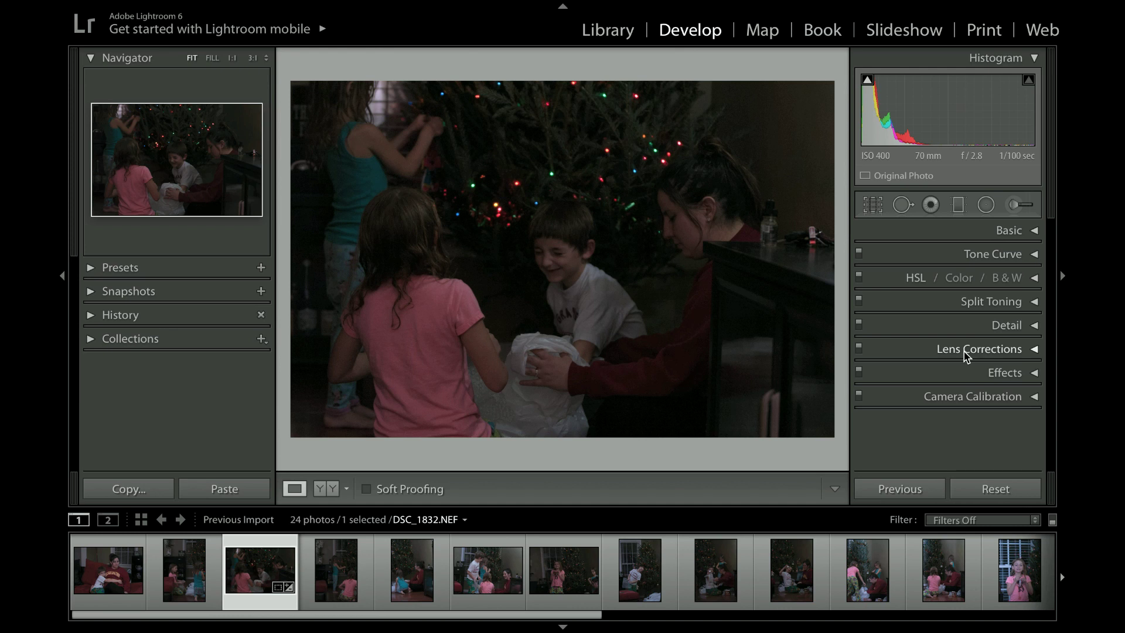
click(1009, 232)
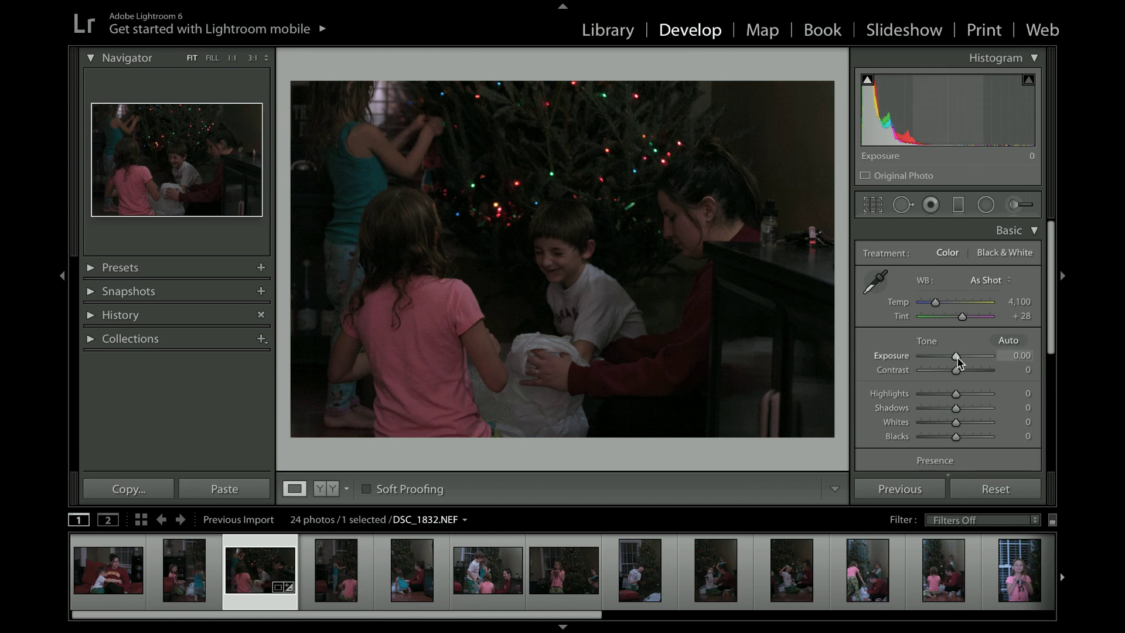
drag(958, 358, 959, 358)
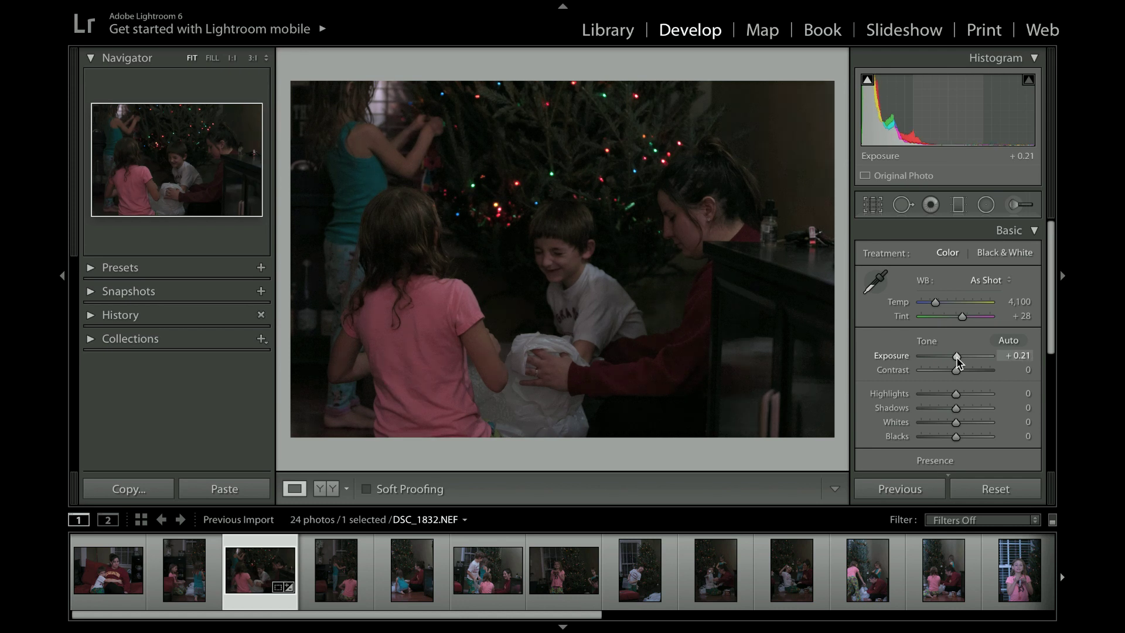
drag(957, 362, 965, 362)
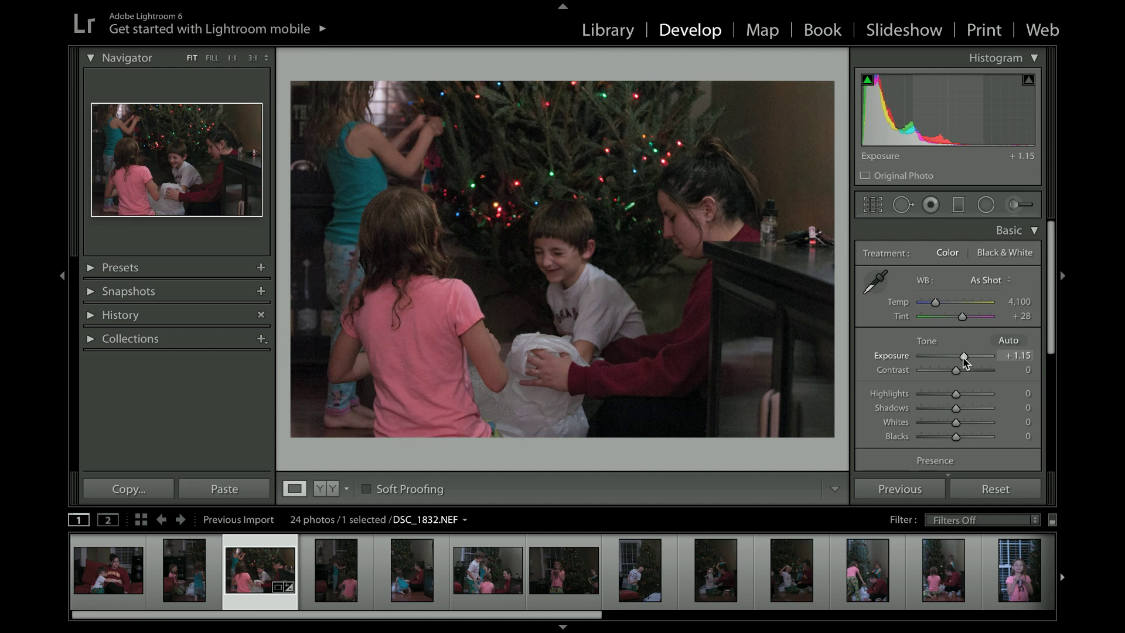
drag(965, 362, 964, 362)
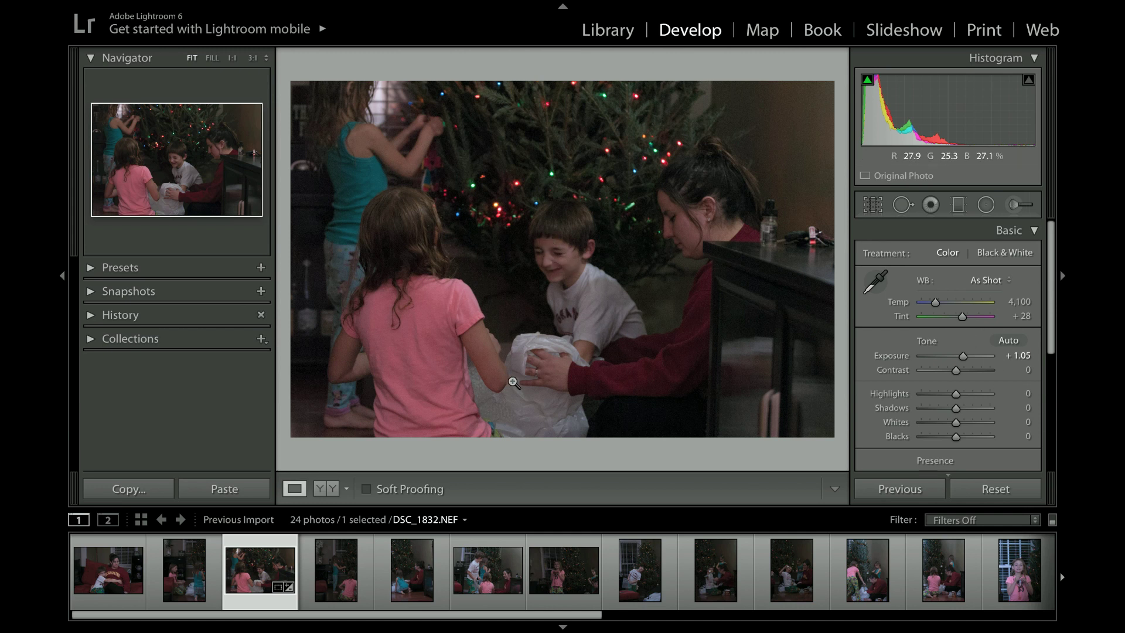
Step: Check the skin and white bag up close and set the white balance temperature to 4,062
click(486, 358)
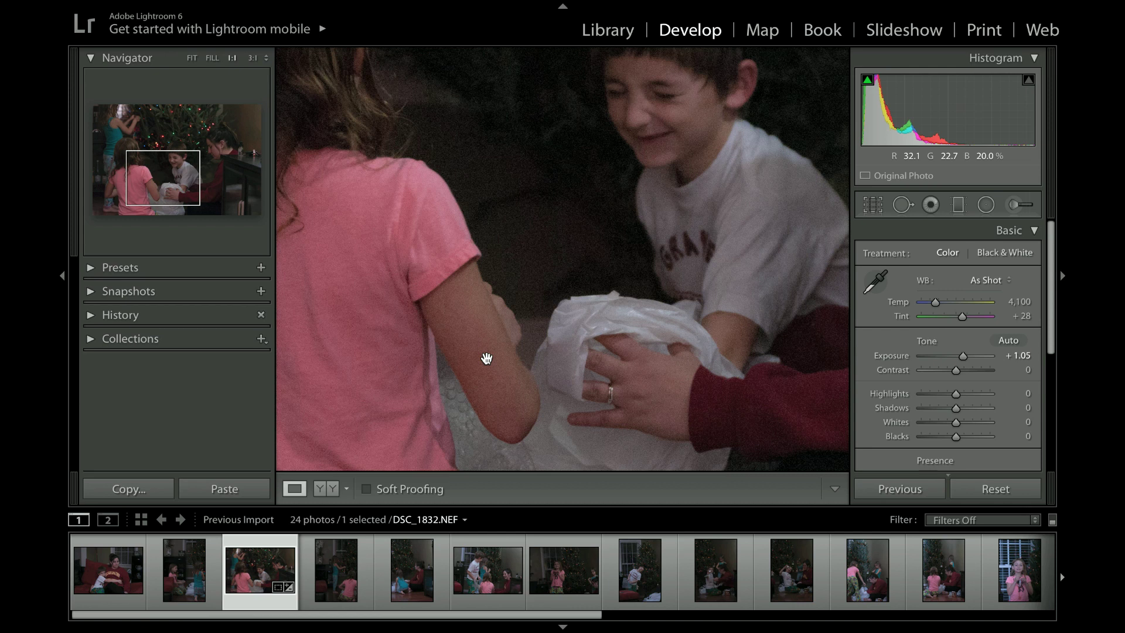
click(487, 358)
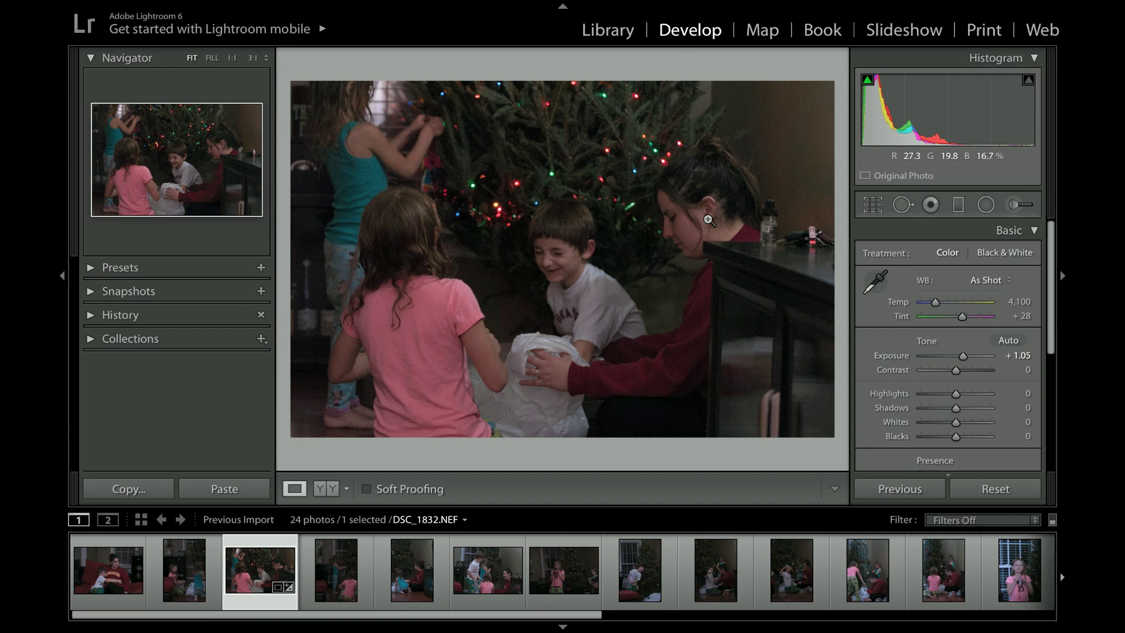
drag(935, 302, 936, 305)
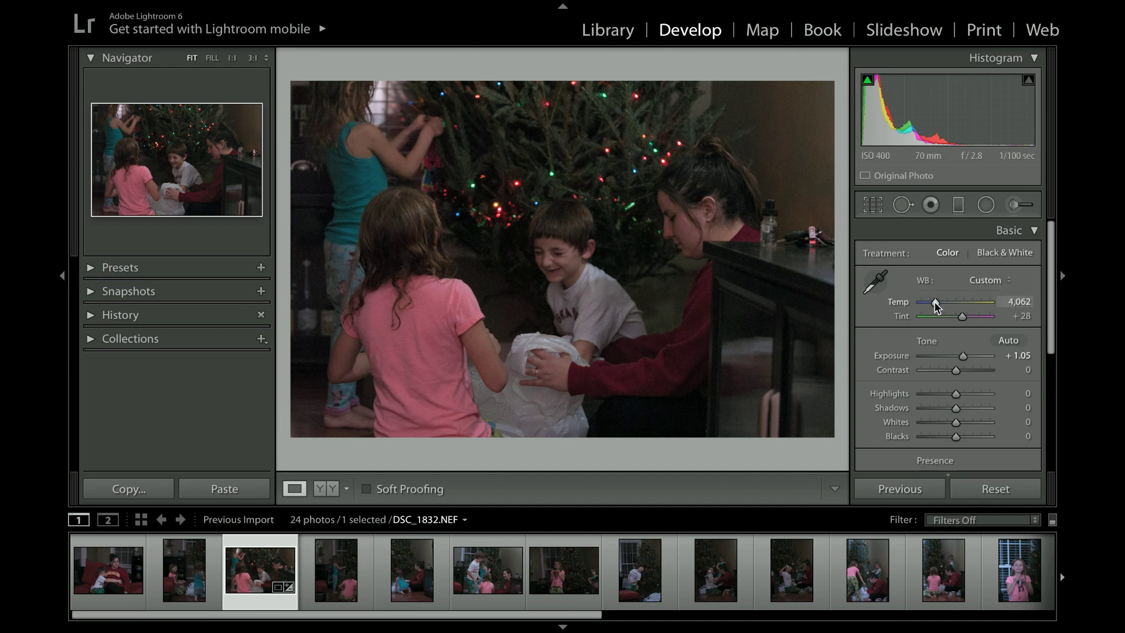
Step: Try the Cloudy white balance preset on the photo and undo it
click(985, 283)
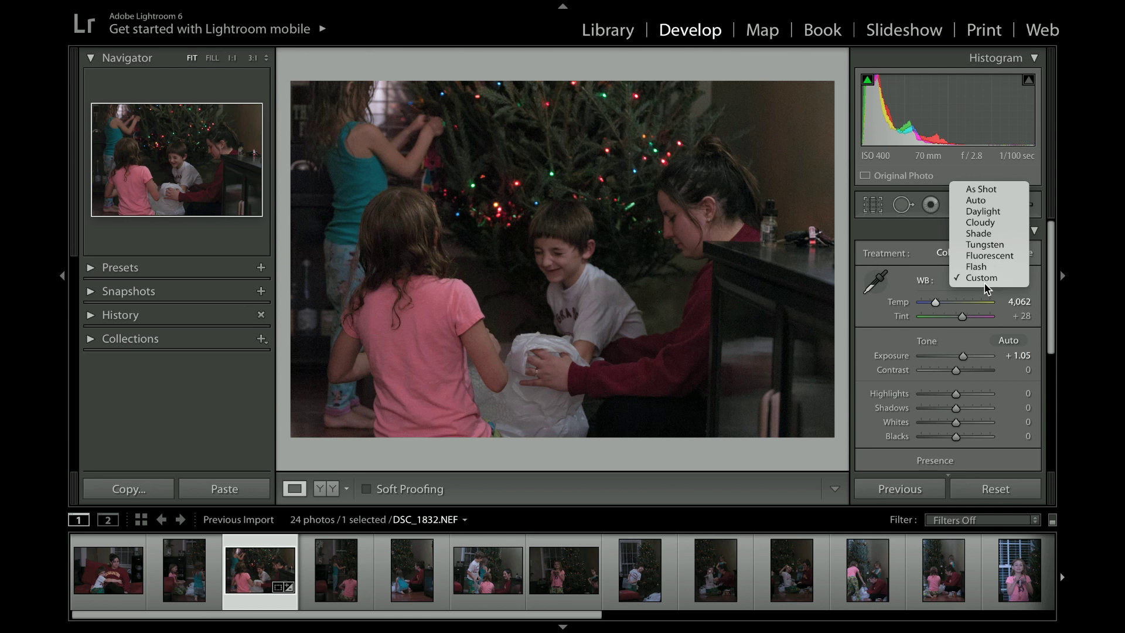
click(1048, 287)
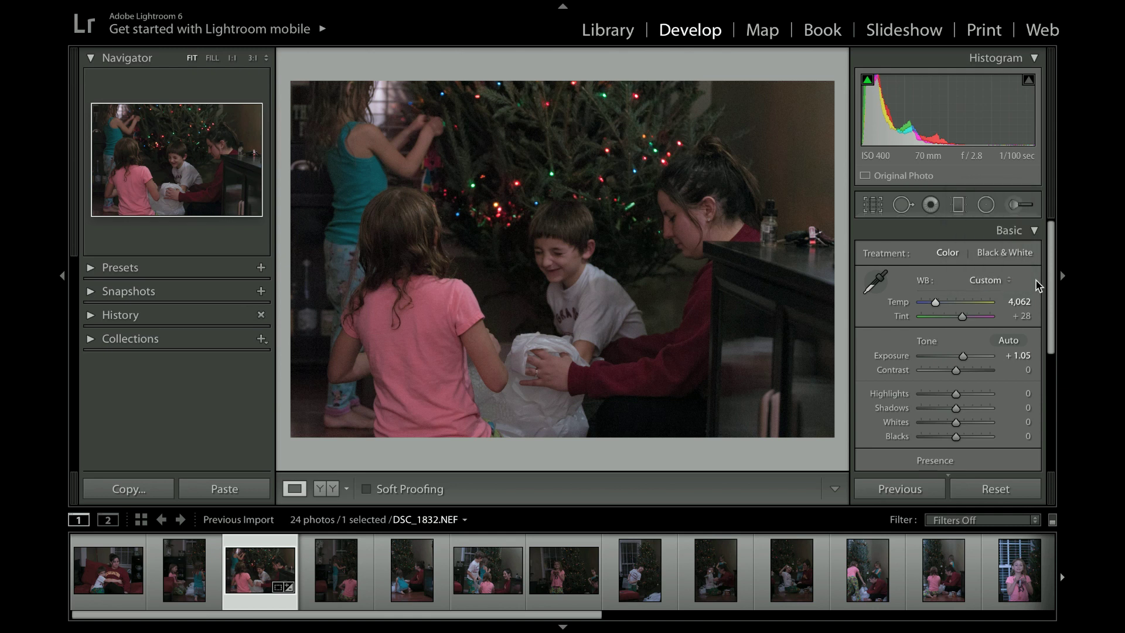
click(1000, 284)
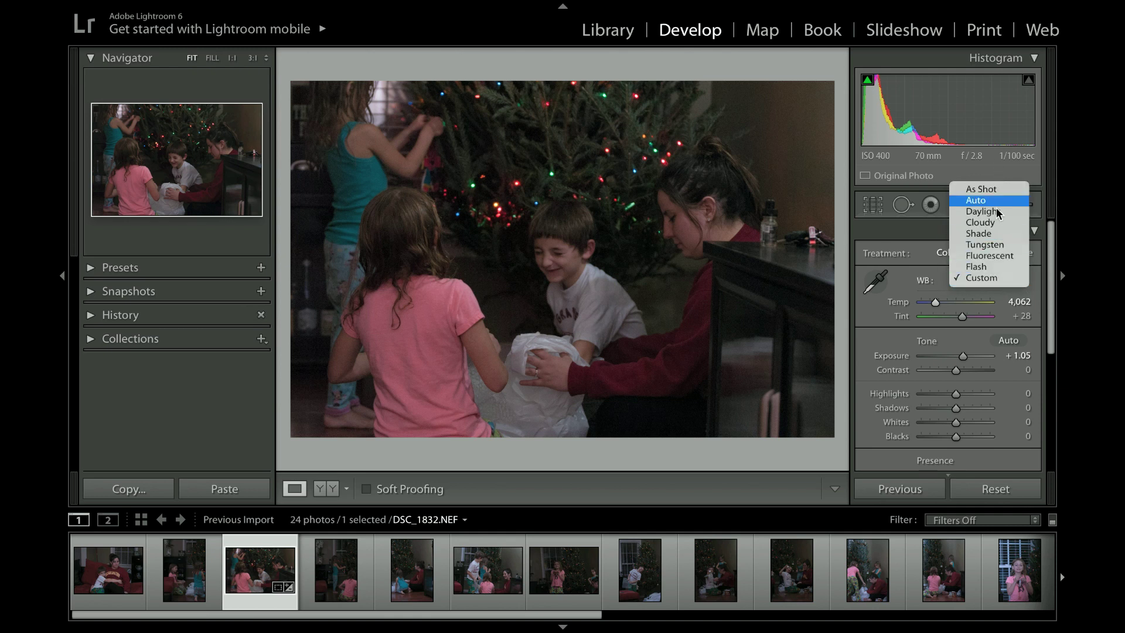
click(987, 223)
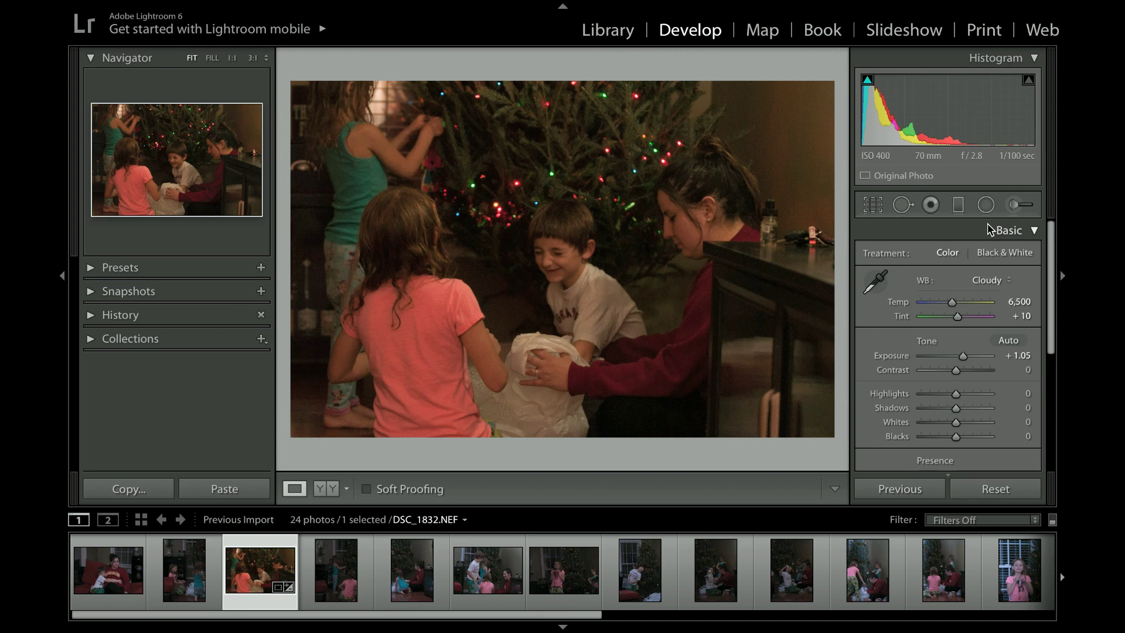
key(ctrl+z)
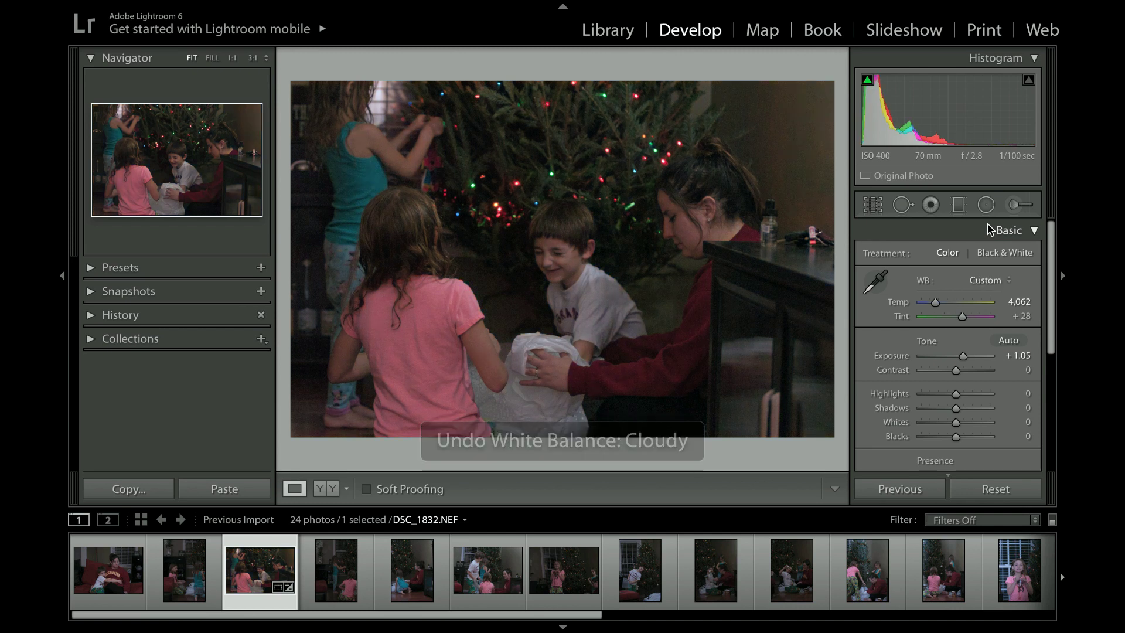
Step: Try the Shade white balance preset on the photo and undo it
click(999, 280)
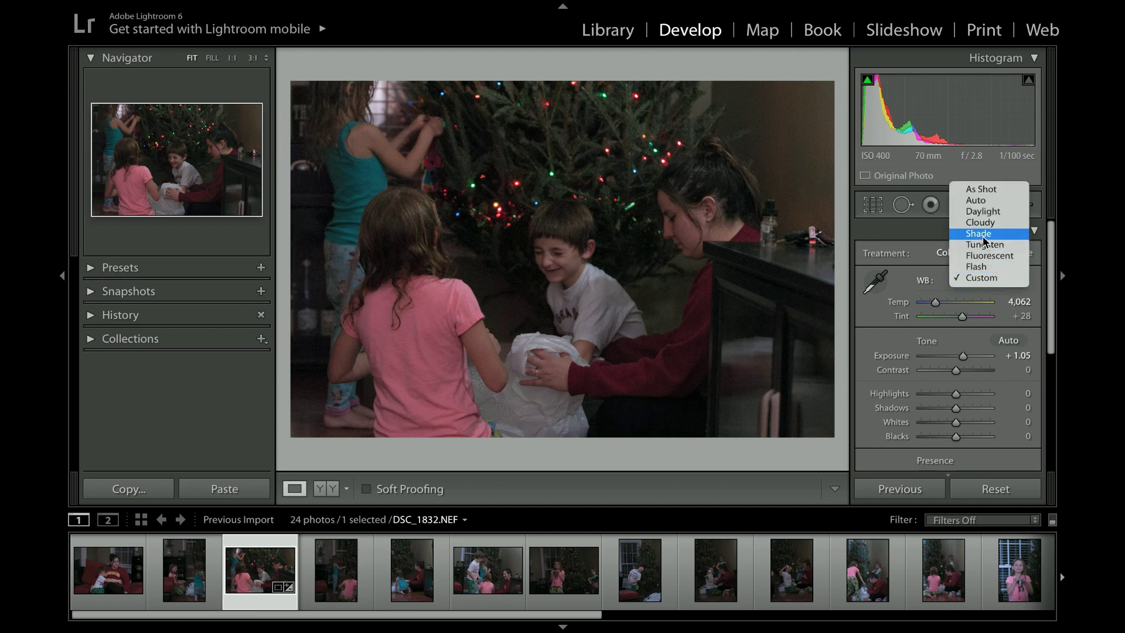
key(Escape)
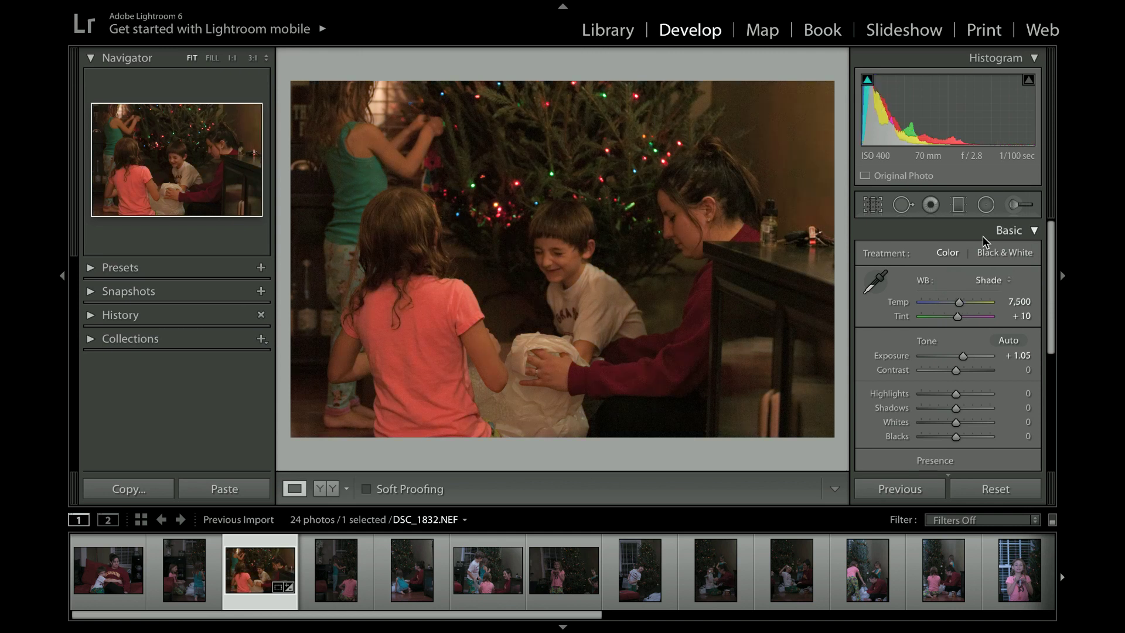
click(999, 280)
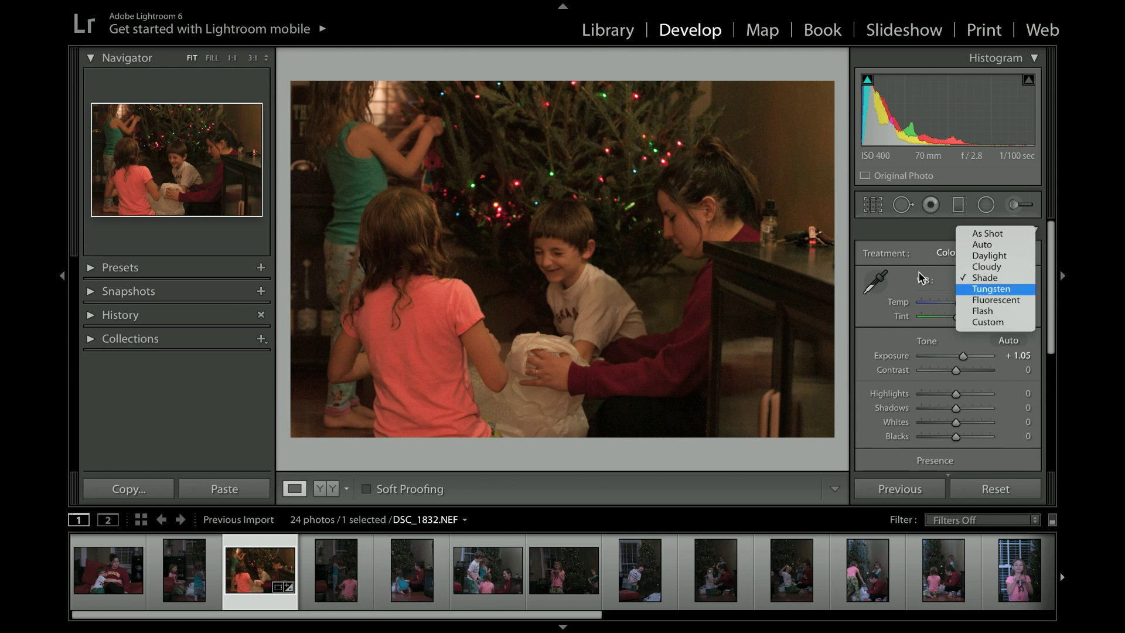
key(Escape)
key(ctrl+z)
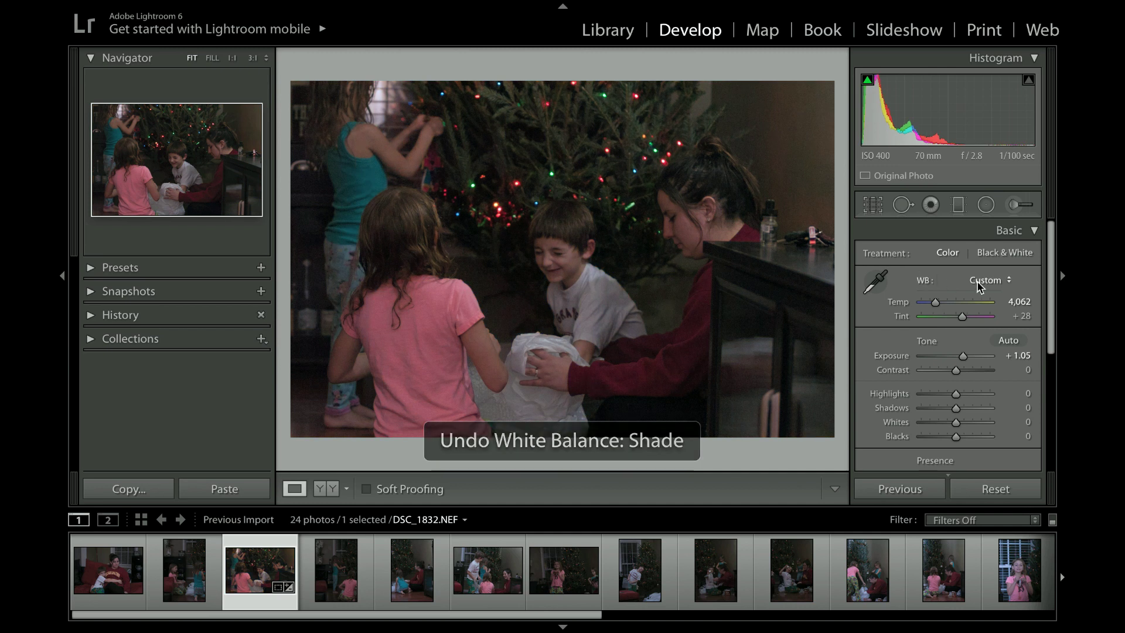
Step: Apply the Daylight white balance preset to the photo
click(971, 279)
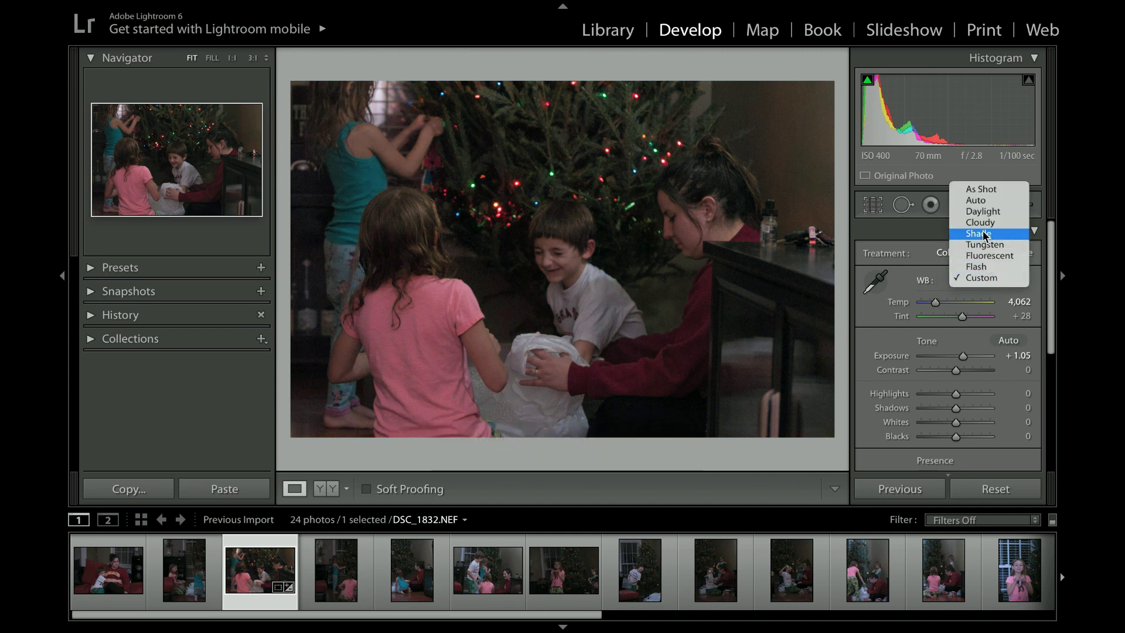
click(983, 212)
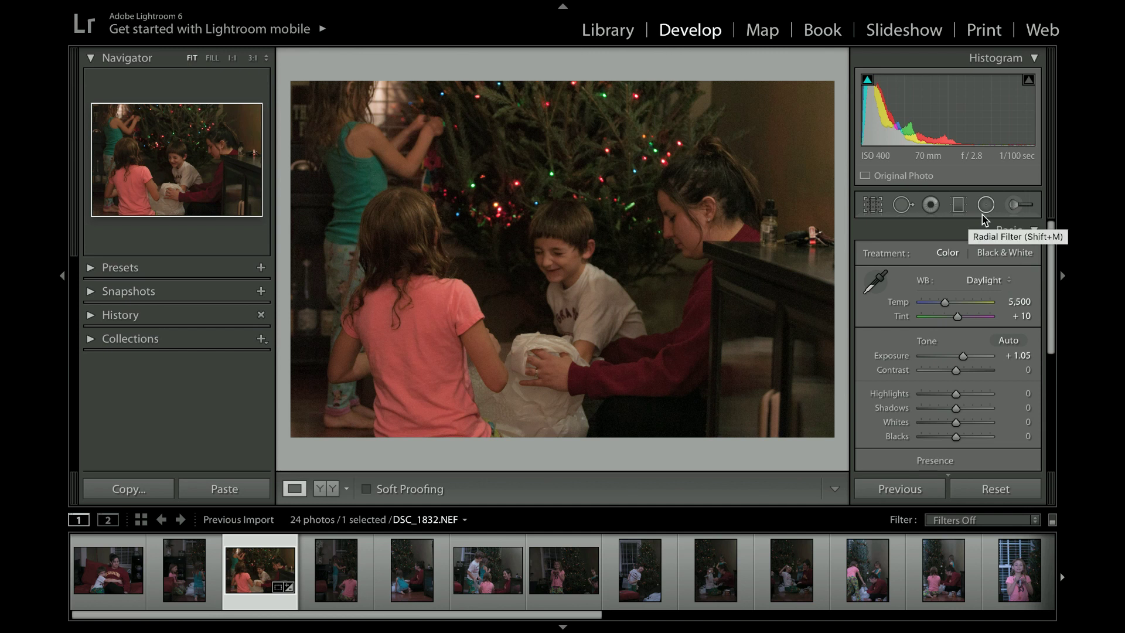
Step: Undo the Daylight white balance preset and set the white balance temperature to 4,675
key(ctrl+z)
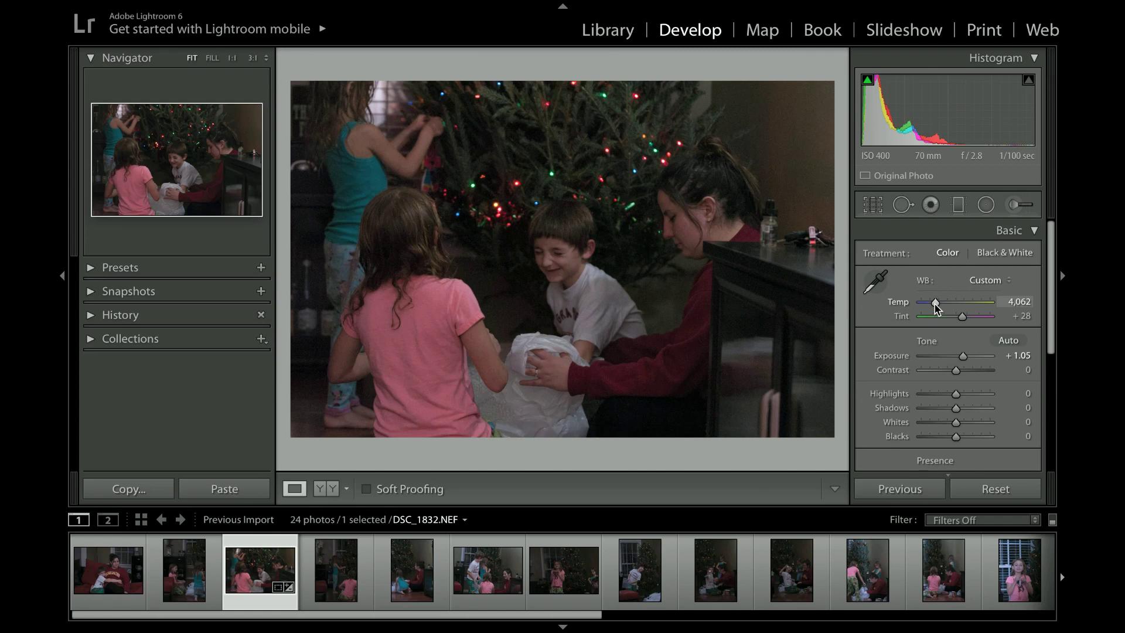
drag(936, 304, 939, 304)
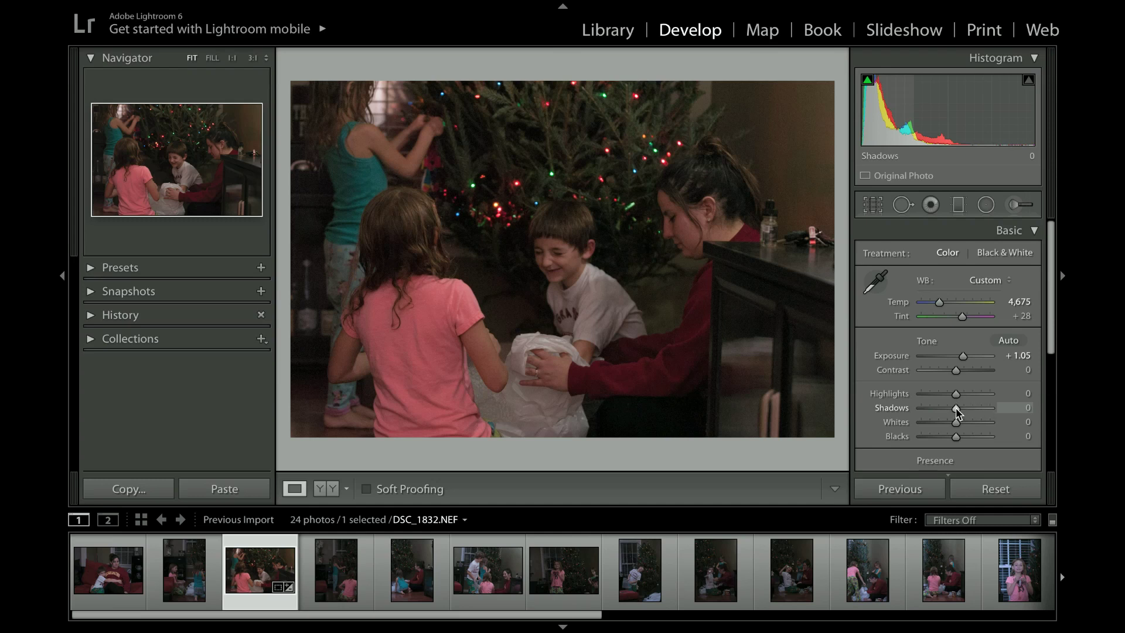
Step: Set the photo's Shadows to -35 and Highlights to +29
mouse_move(956, 408)
mouse_down()
mouse_move(918, 409)
mouse_move(1004, 403)
mouse_move(944, 412)
mouse_up()
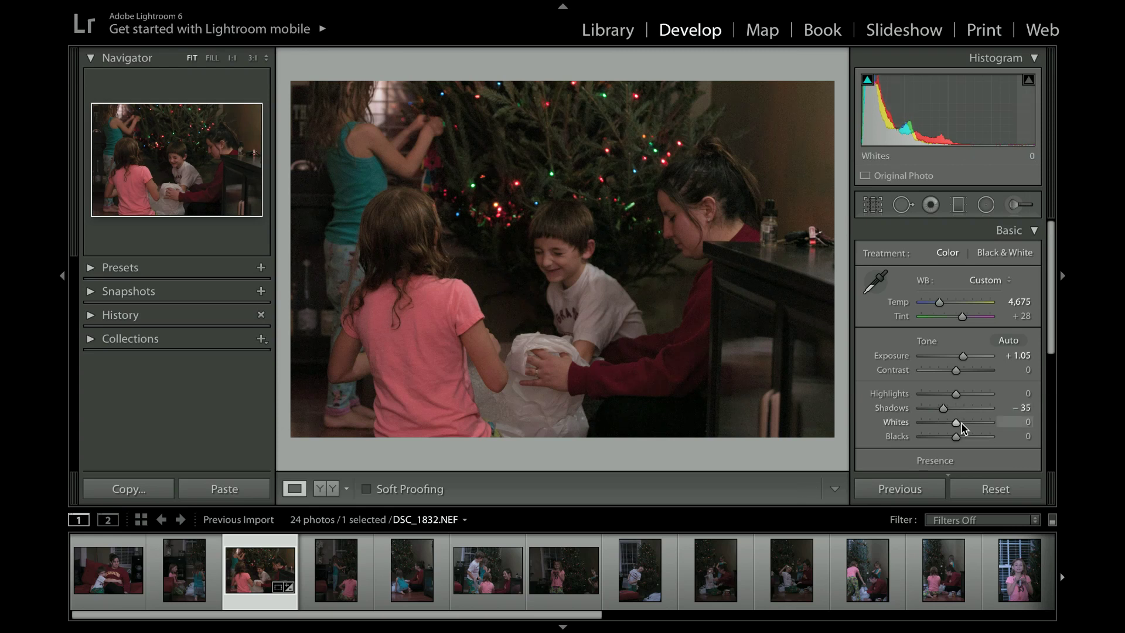
mouse_move(956, 394)
mouse_down()
mouse_move(993, 395)
mouse_move(966, 393)
mouse_up()
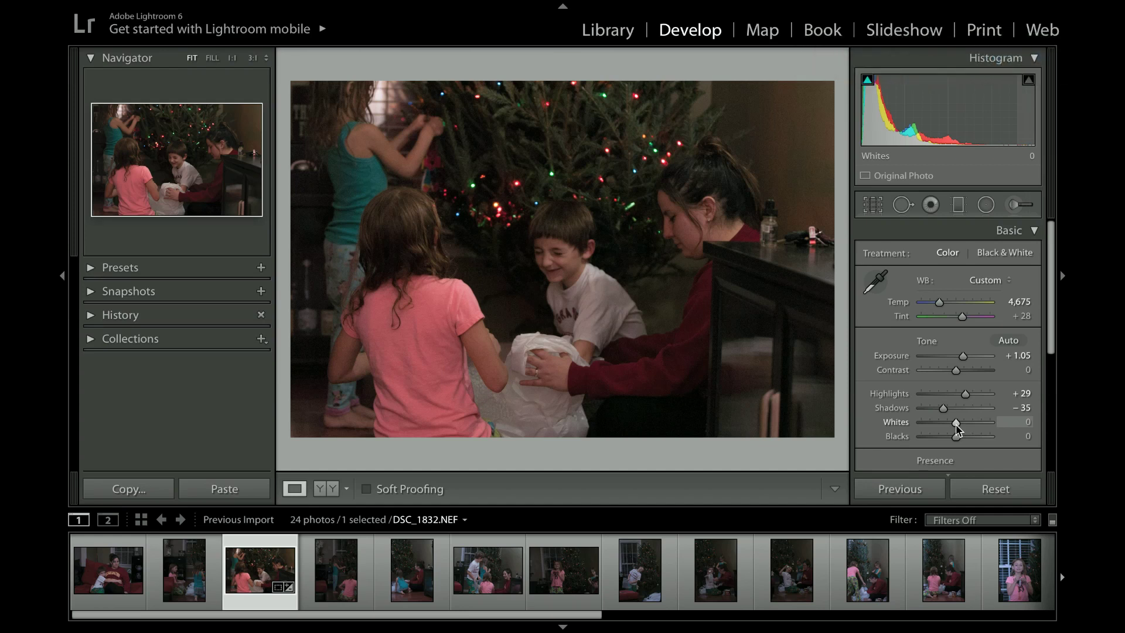
Step: Set Whites to +3 and Blacks to -18 while checking the clipping preview
key(alt)
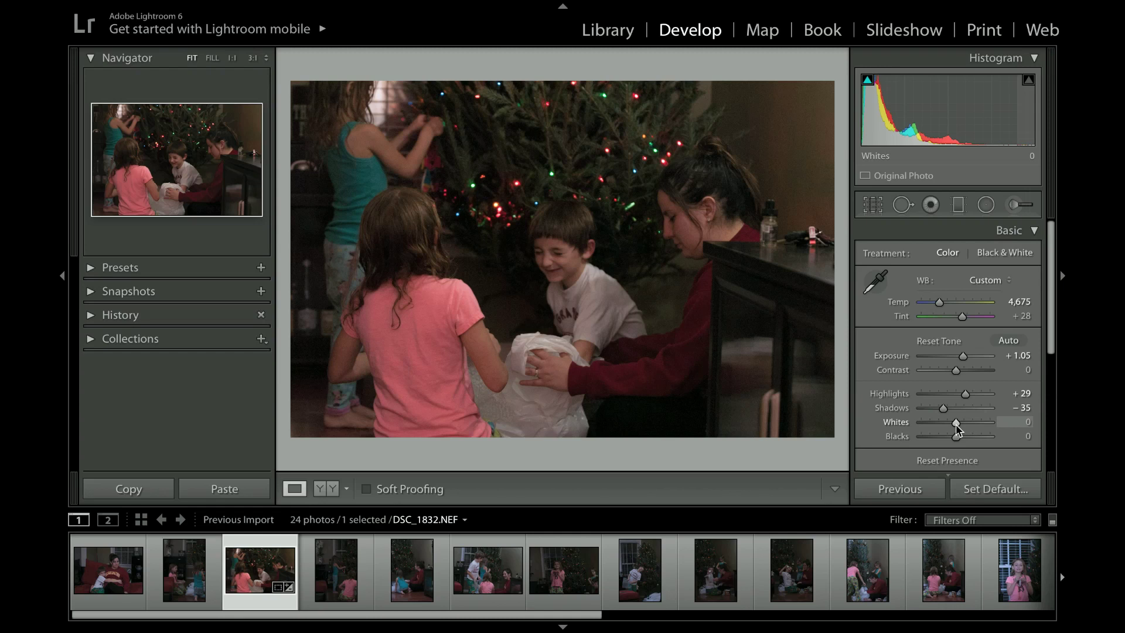
drag(956, 426, 957, 426)
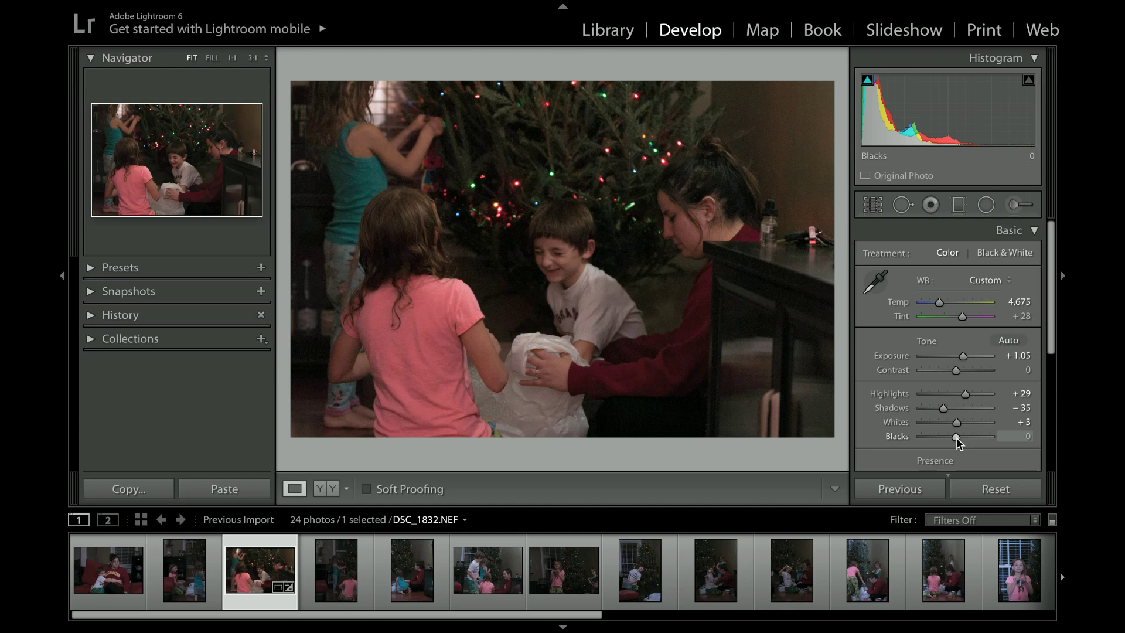
key(alt)
drag(957, 437, 953, 444)
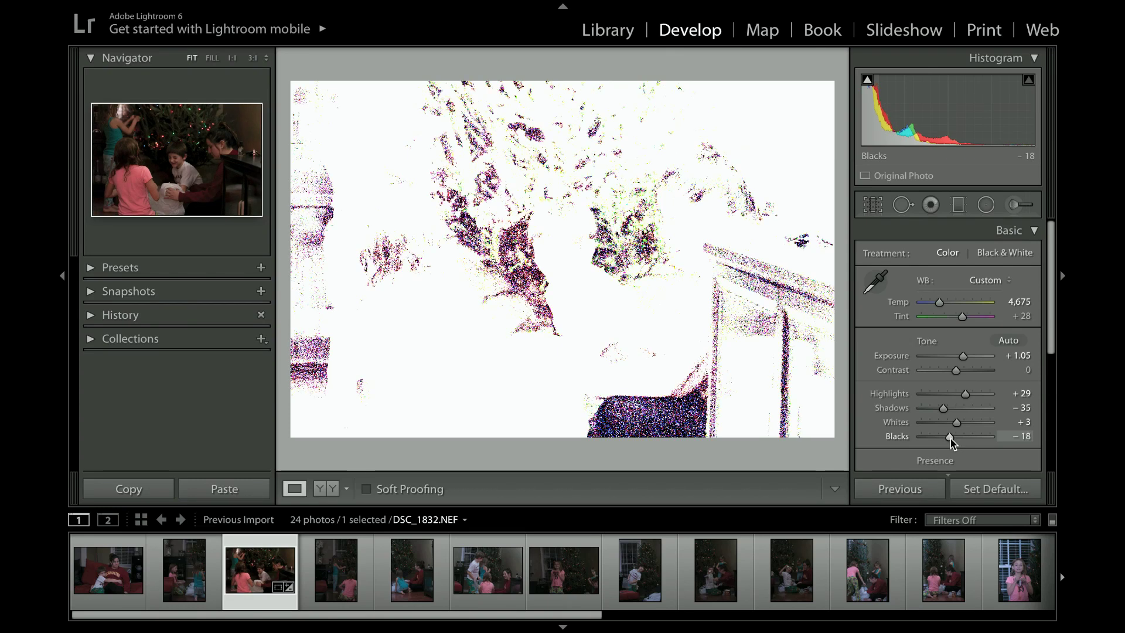
drag(953, 443, 953, 443)
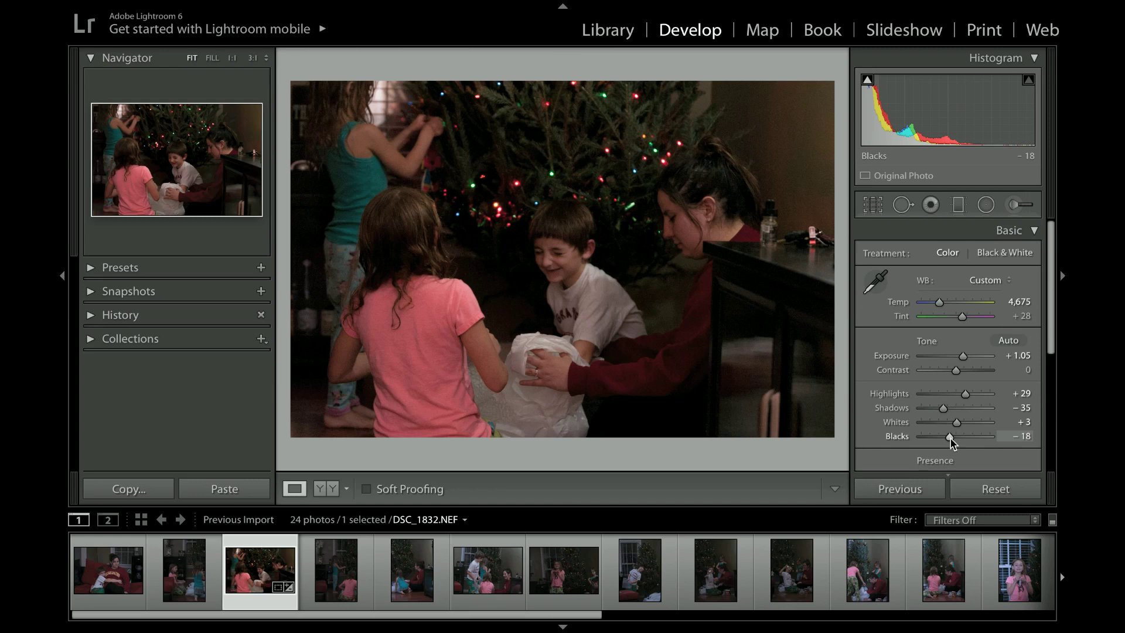
Step: Try a Clarity adjustment on the photo and reset it to its default
scroll(1018, 365, down, 3)
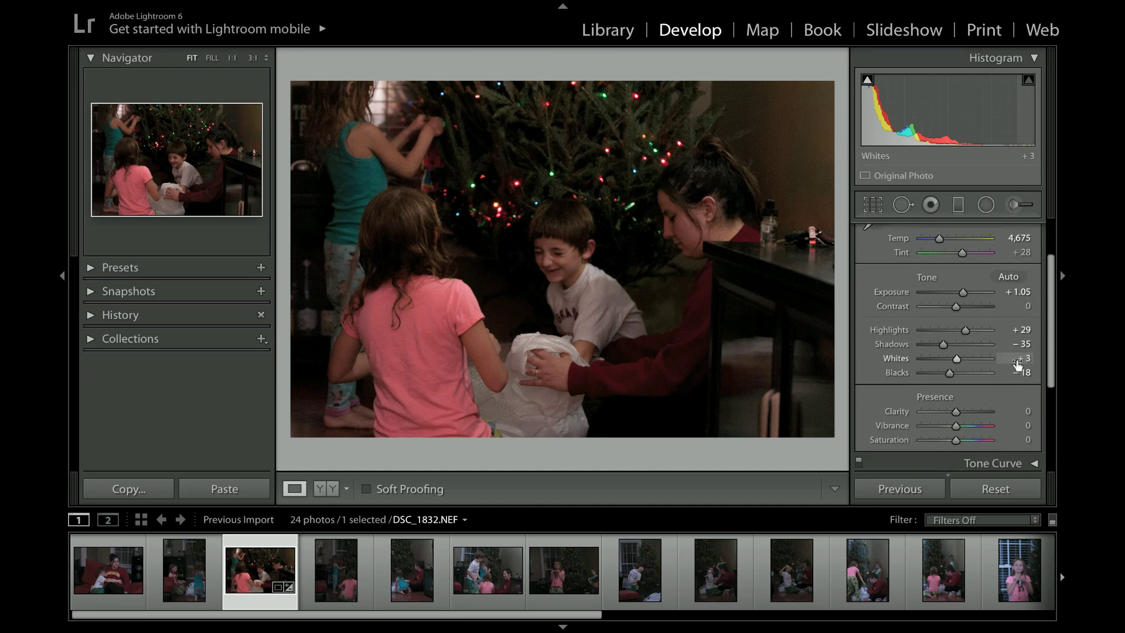
mouse_move(958, 414)
mouse_down()
mouse_move(974, 415)
mouse_move(959, 417)
mouse_up()
double_click(958, 412)
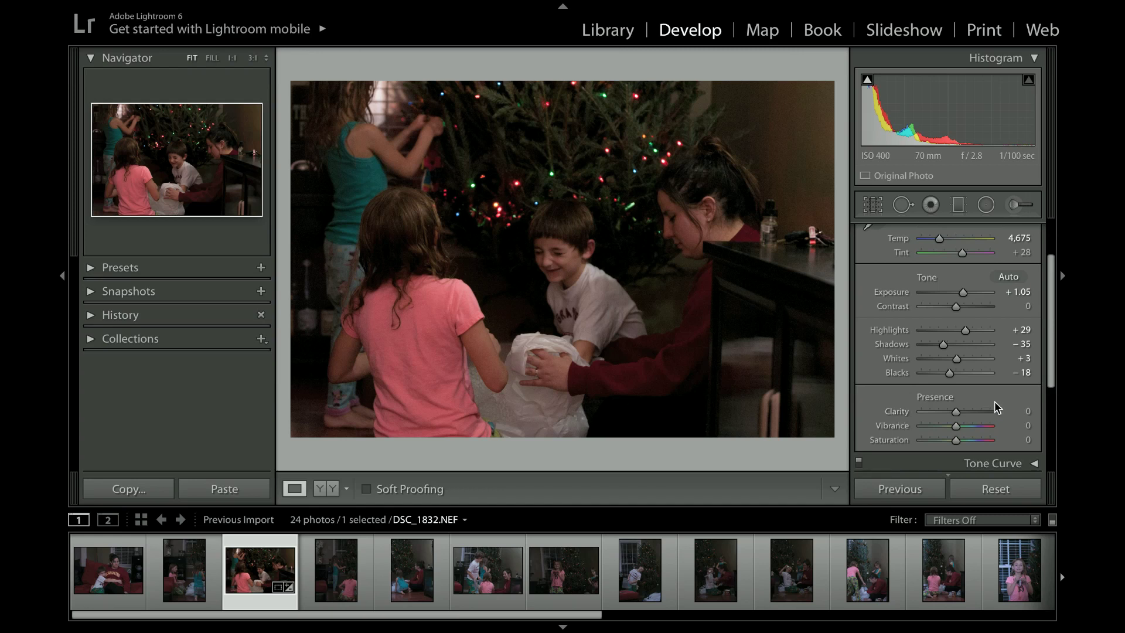
Step: Set the HSL saturation of red to +31, green to +30 and blue to +25
scroll(995, 402, up, 3)
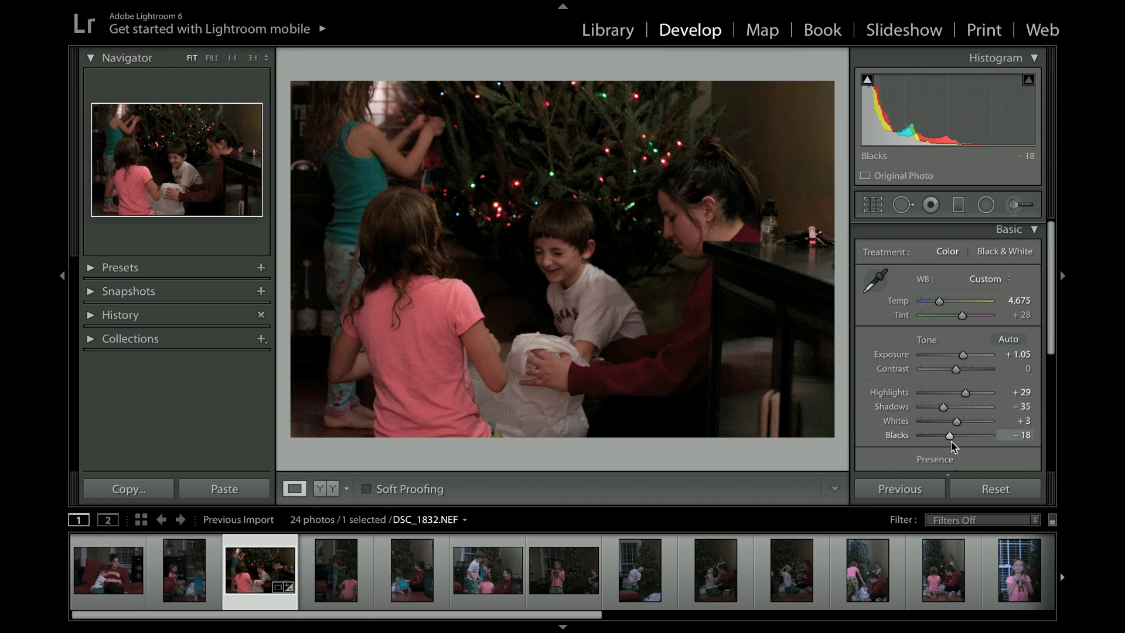
click(1001, 235)
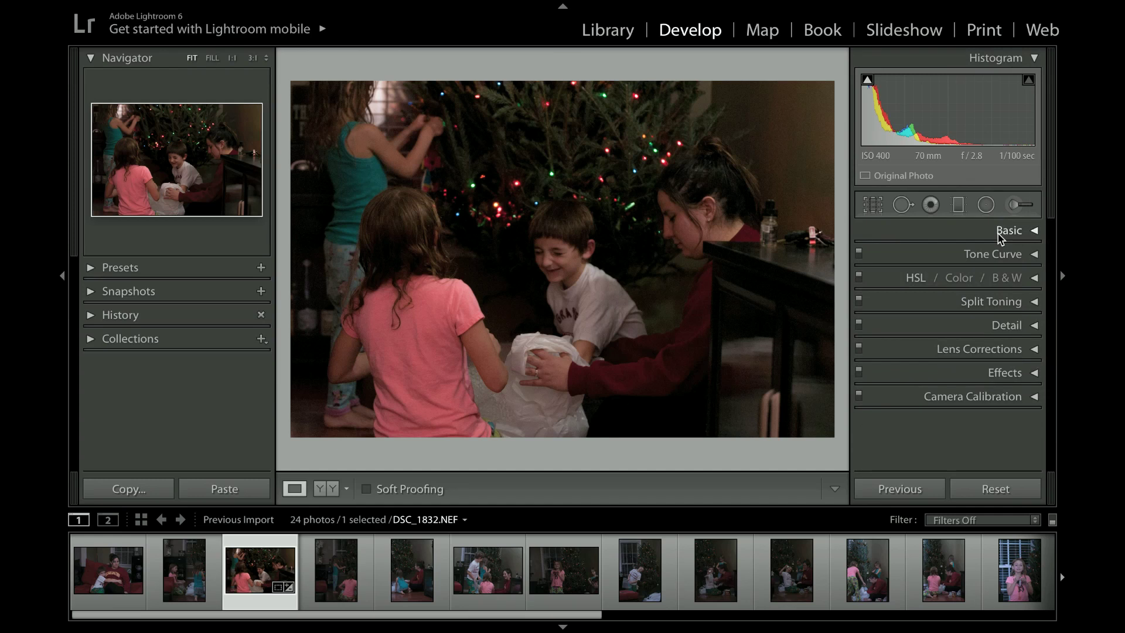
click(918, 280)
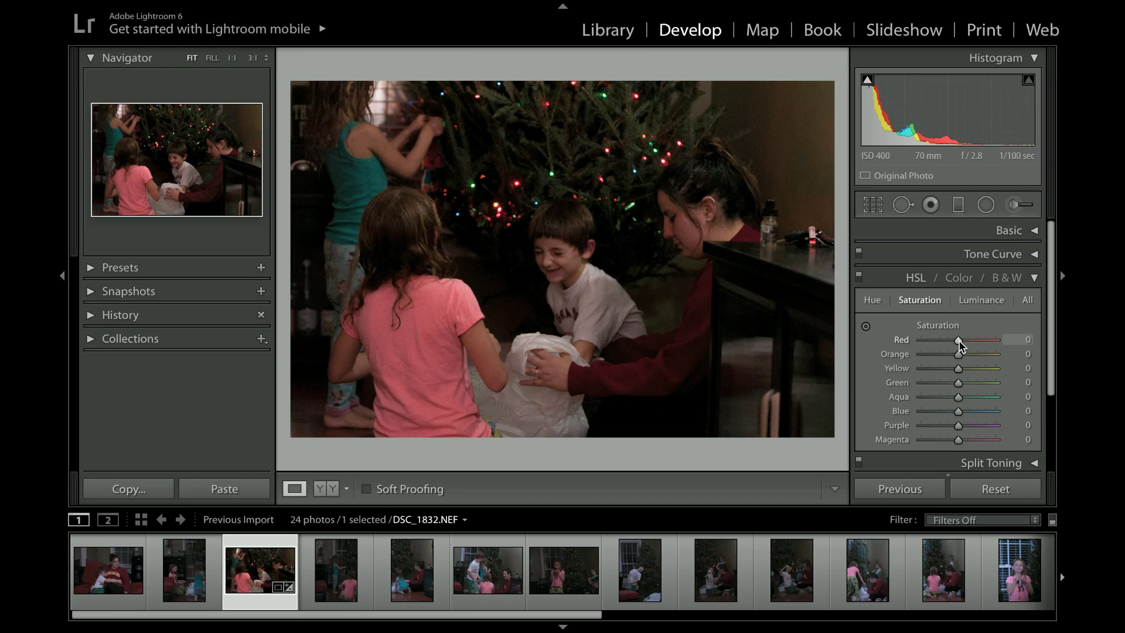
mouse_move(959, 340)
mouse_down()
mouse_move(983, 341)
mouse_move(961, 340)
mouse_move(971, 343)
mouse_up()
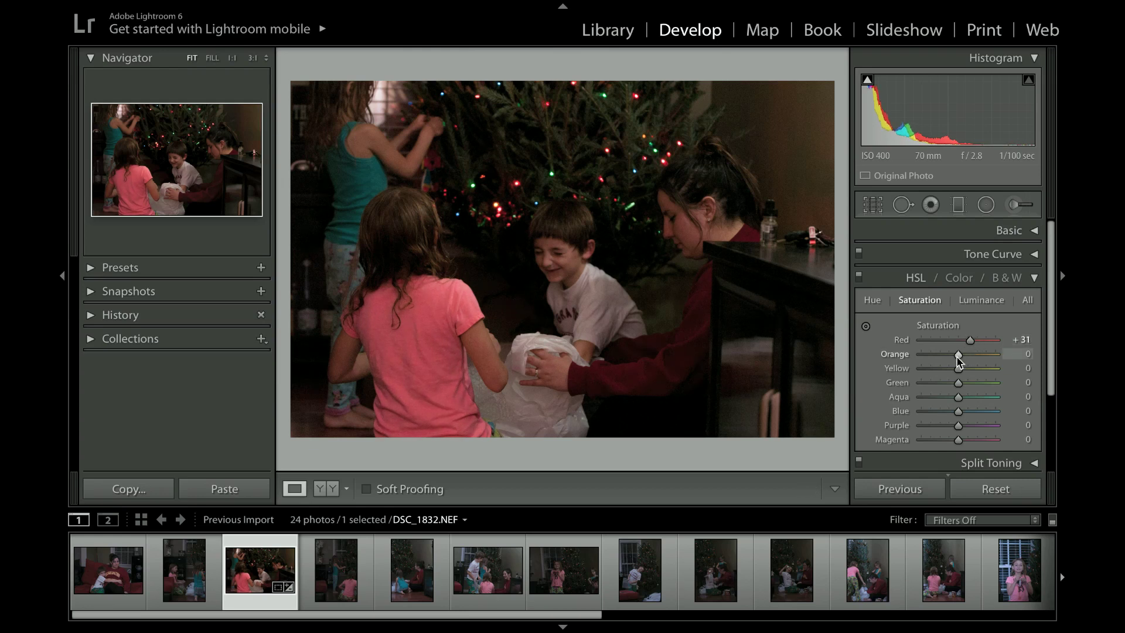
mouse_move(959, 354)
mouse_down()
mouse_move(1068, 385)
mouse_move(948, 361)
mouse_move(964, 360)
mouse_move(958, 375)
mouse_up()
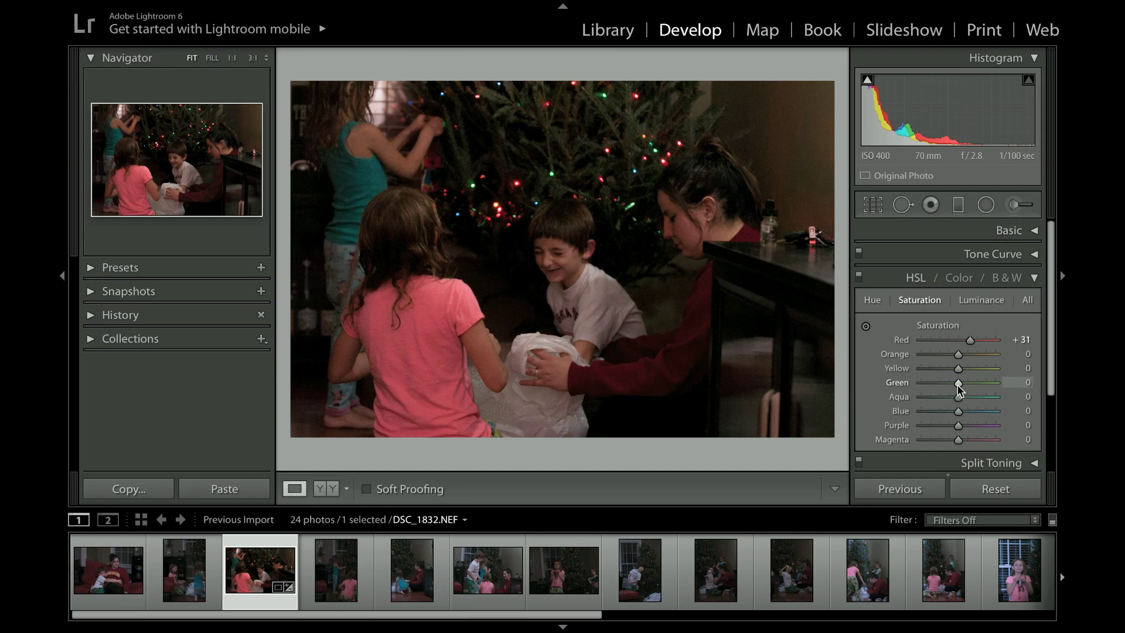
drag(959, 385, 971, 391)
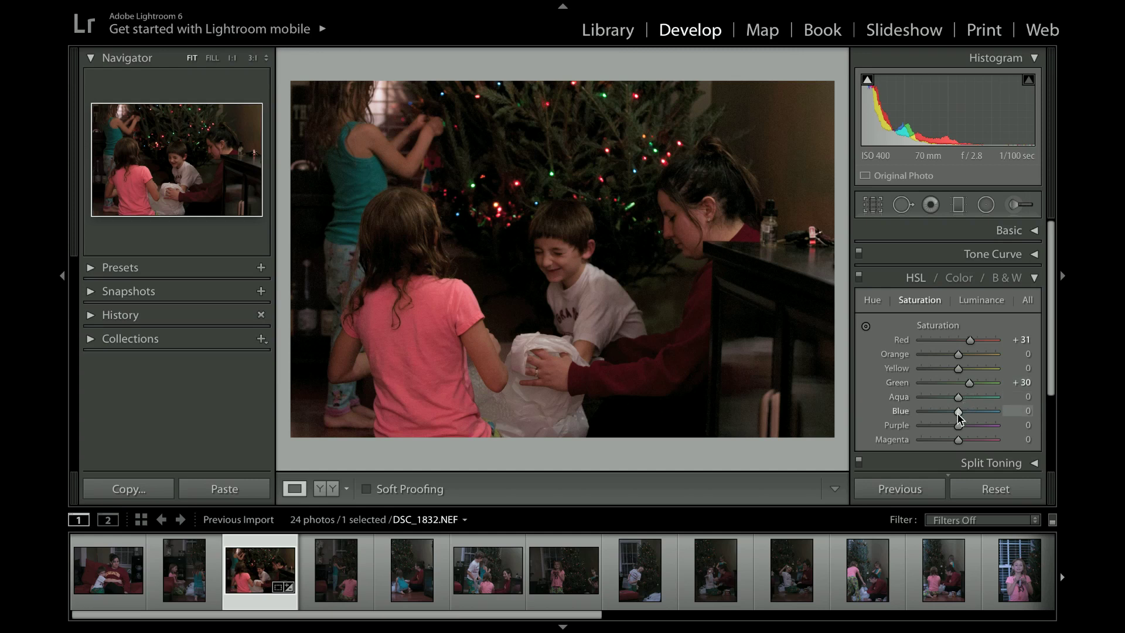
drag(959, 413, 969, 416)
Step: Set the HSL luminance of red to +18 and recheck the saturation adjustments
click(982, 301)
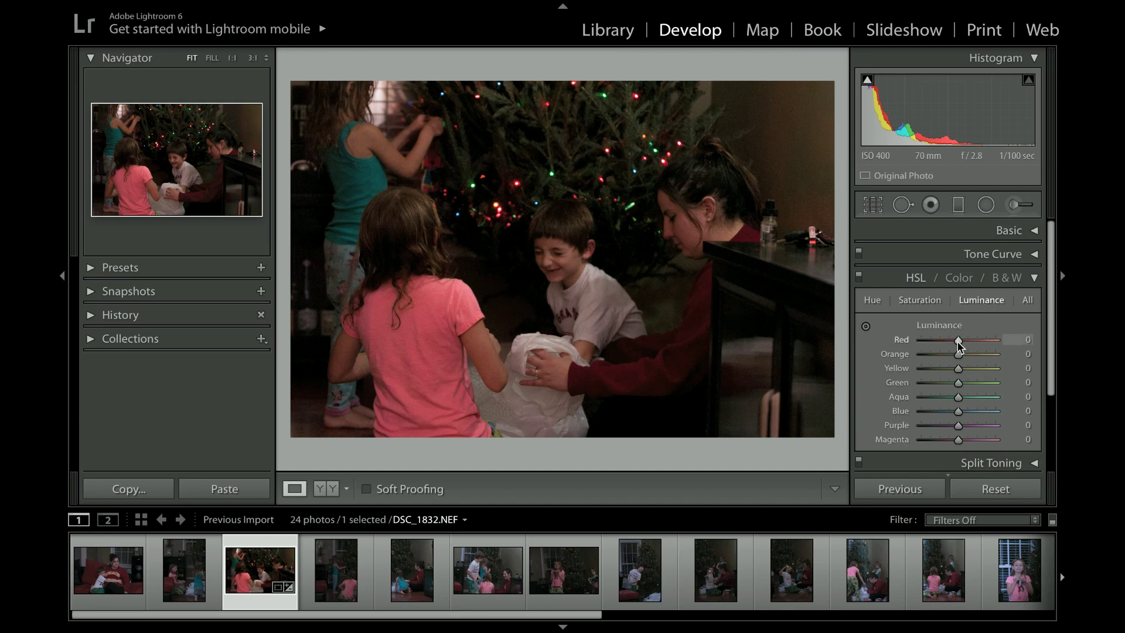
mouse_move(958, 340)
mouse_down()
mouse_move(974, 341)
mouse_move(965, 345)
mouse_up()
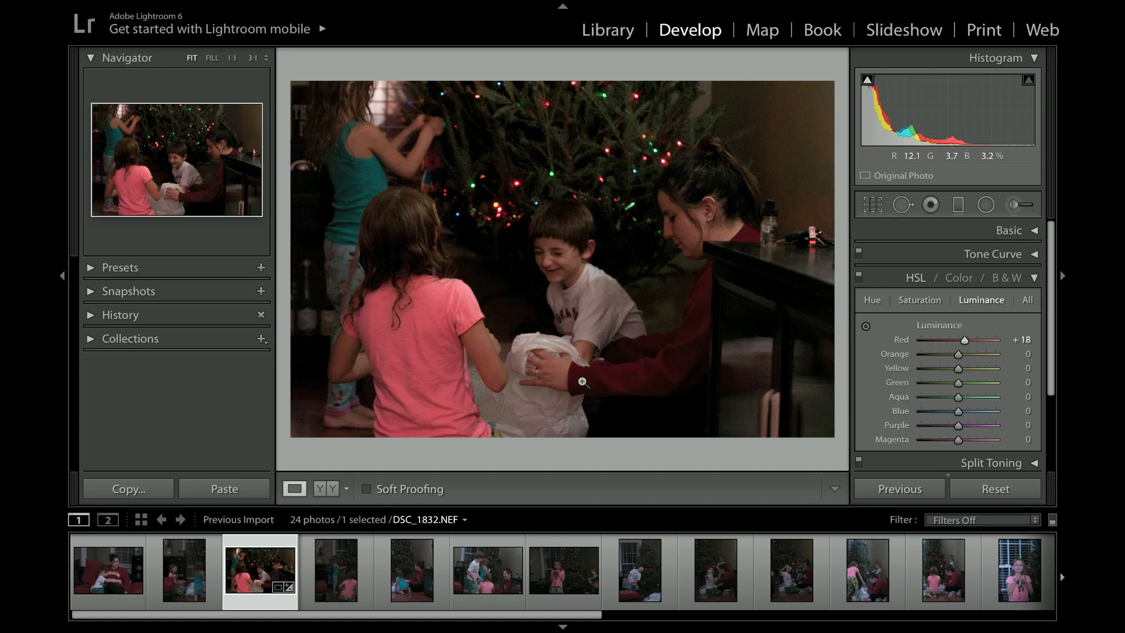
click(927, 304)
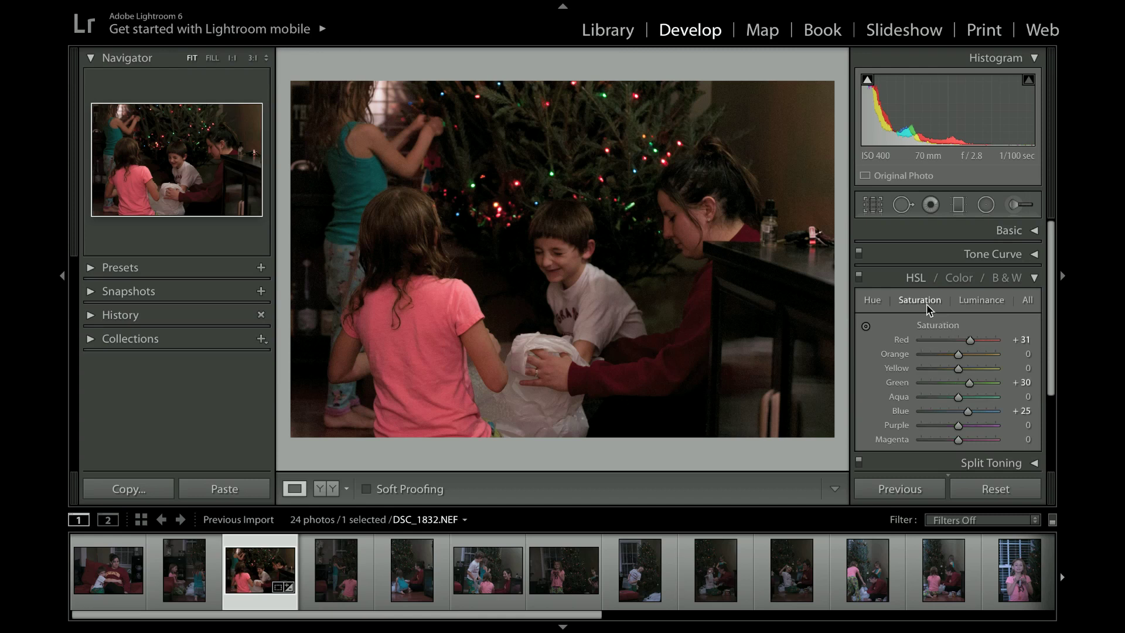
click(982, 300)
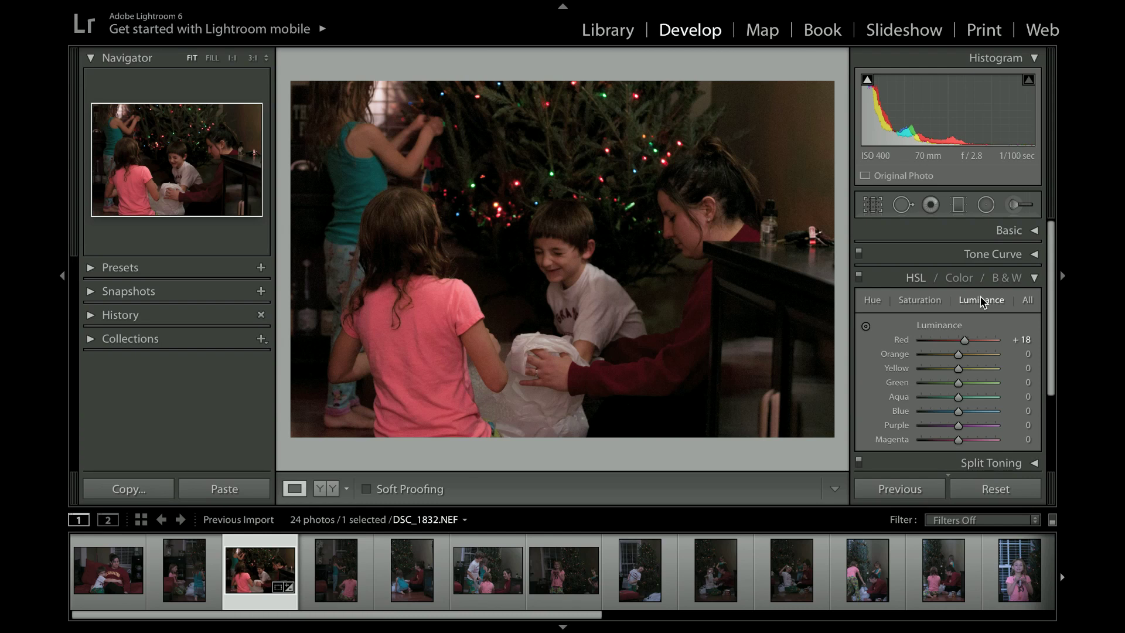
click(918, 282)
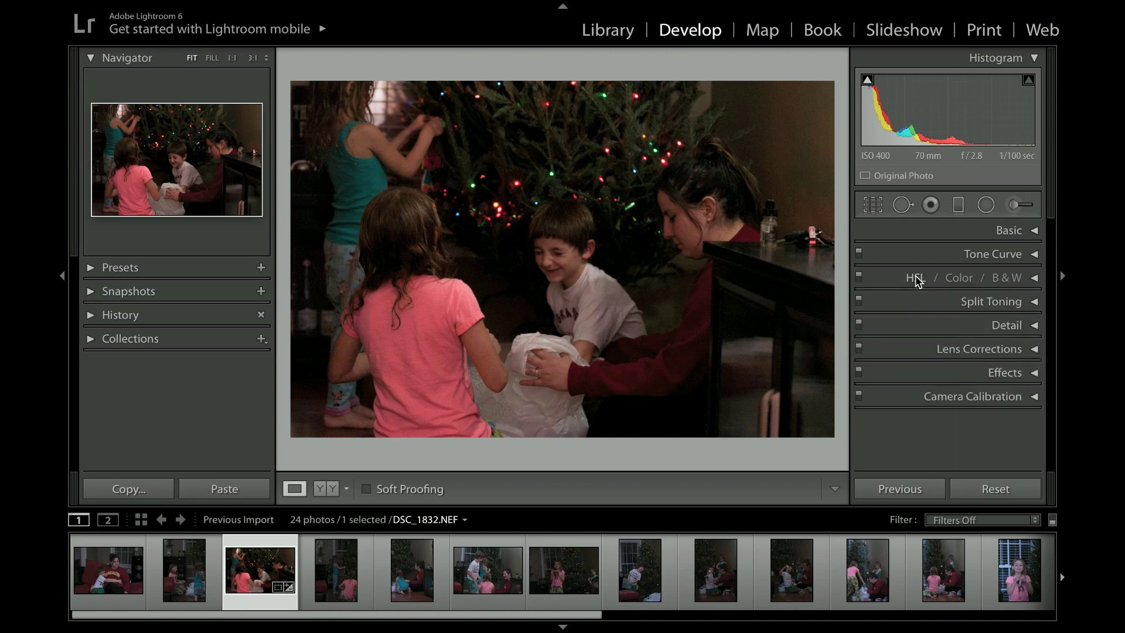
Step: Set the sharpening amount for the photo to 40
click(1018, 332)
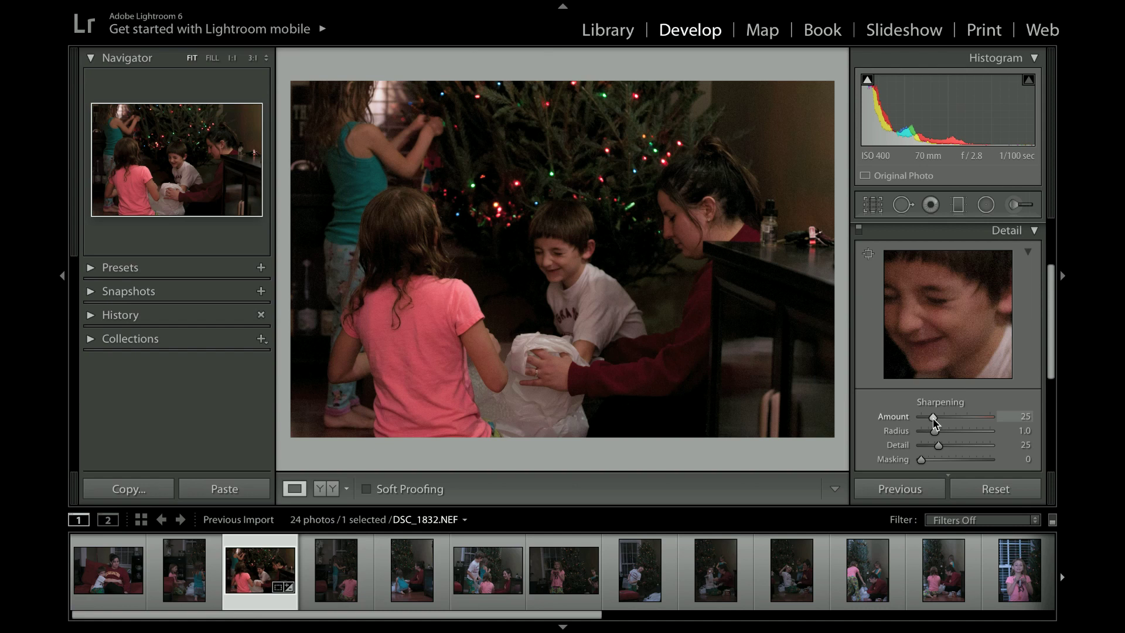
drag(934, 418, 939, 417)
Step: Try a Luminance noise reduction of 35 while viewing the boy's face at 3:1, and undo it
scroll(916, 392, down, 3)
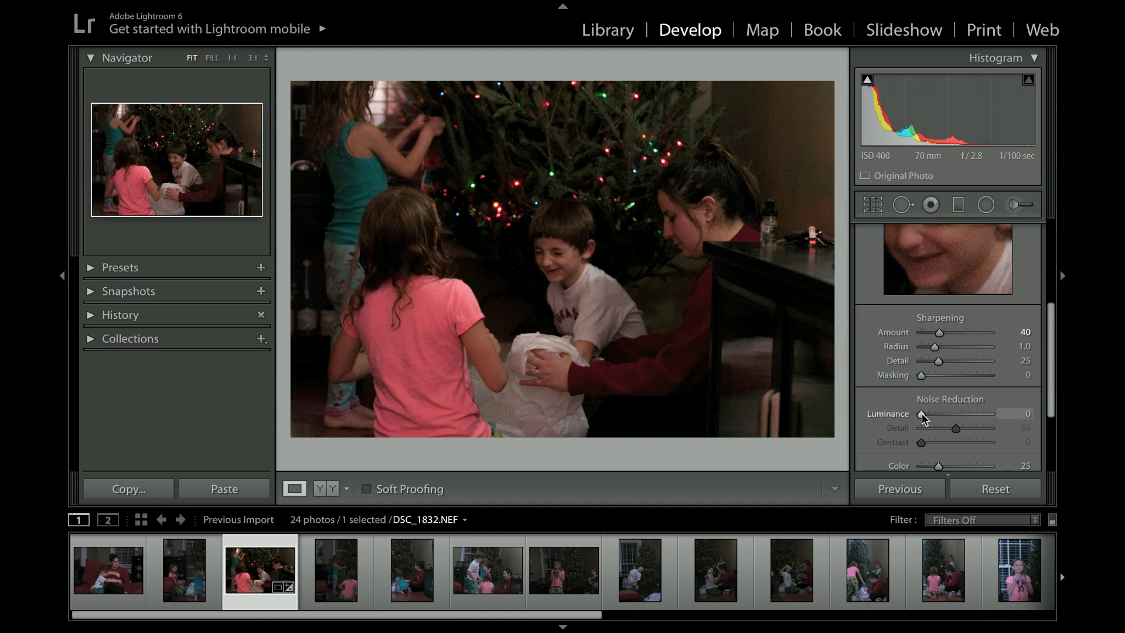
click(571, 252)
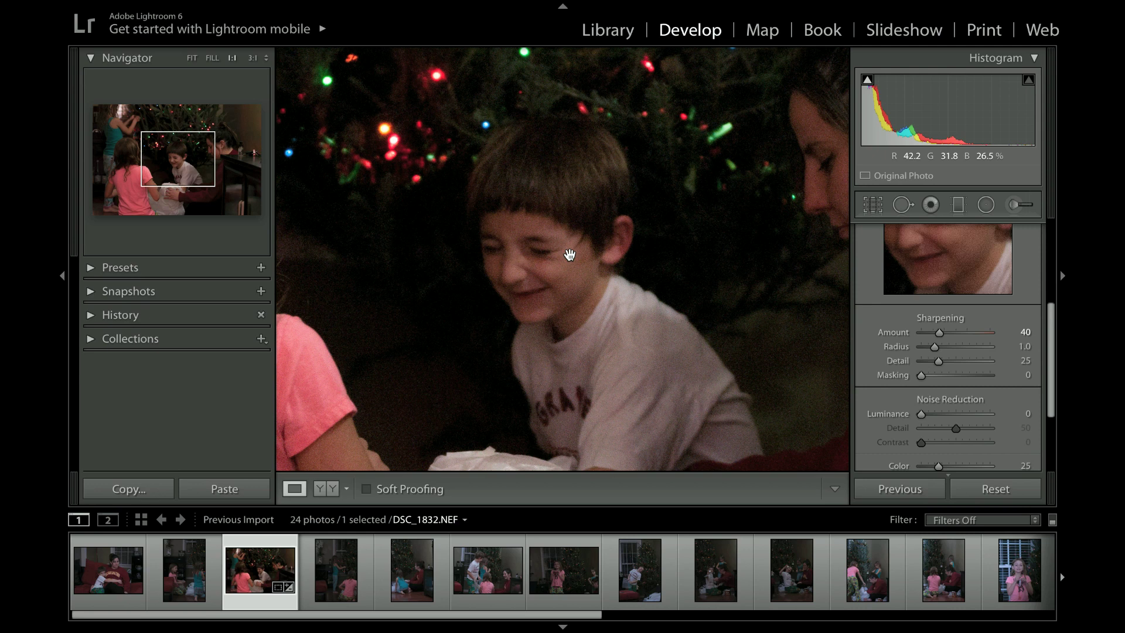
key(ctrl+equal)
key(ctrl+equal)
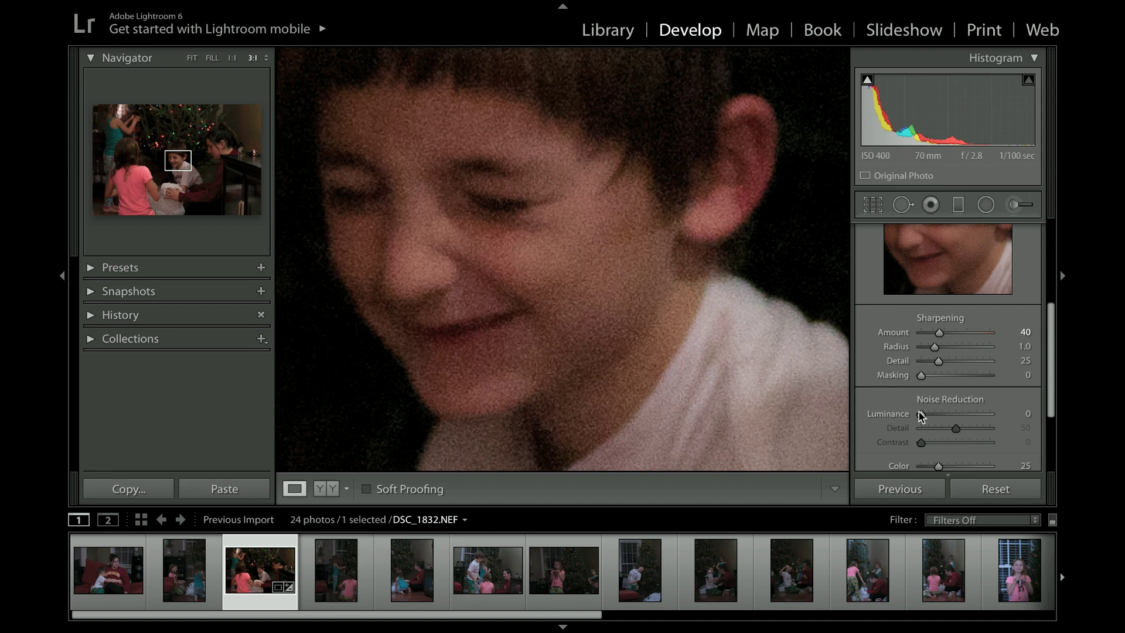
drag(923, 413, 948, 415)
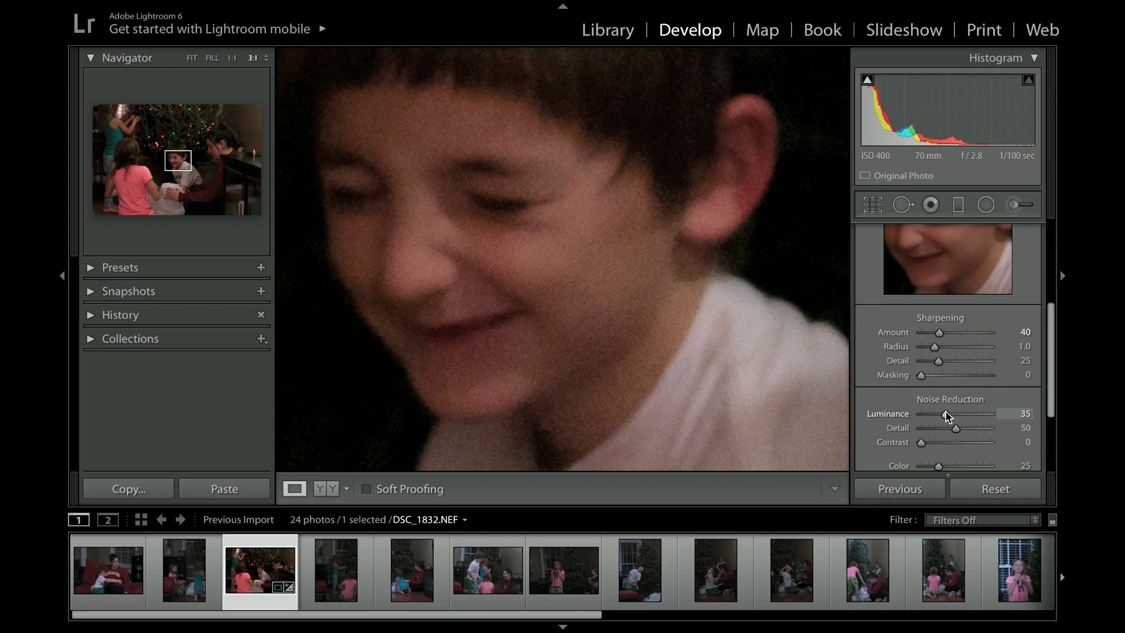
click(620, 291)
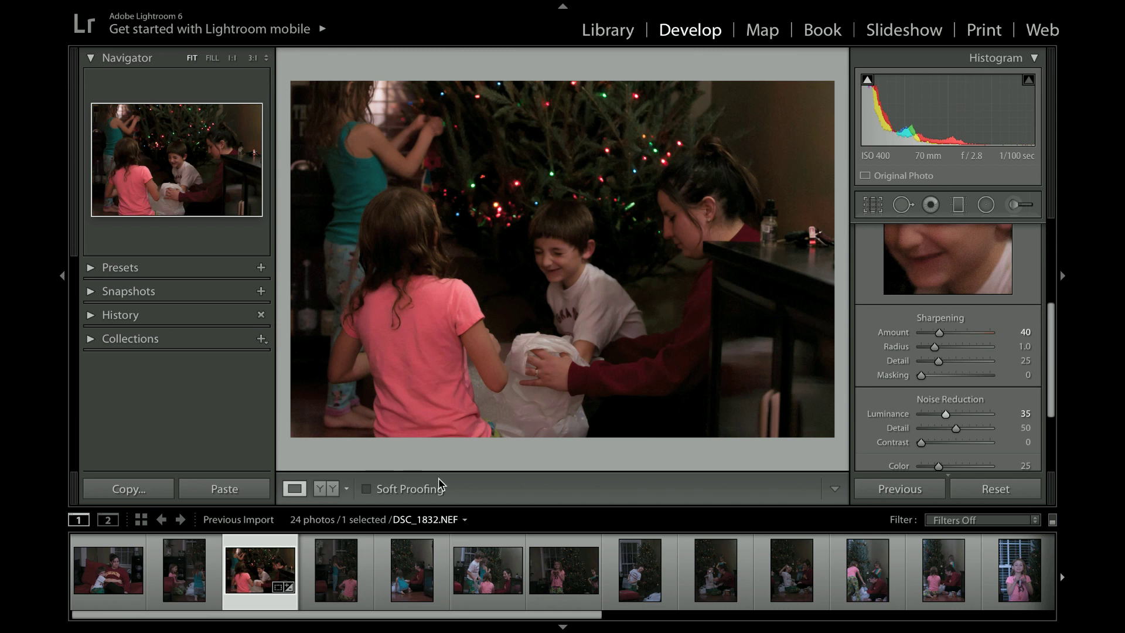
key(ctrl+z)
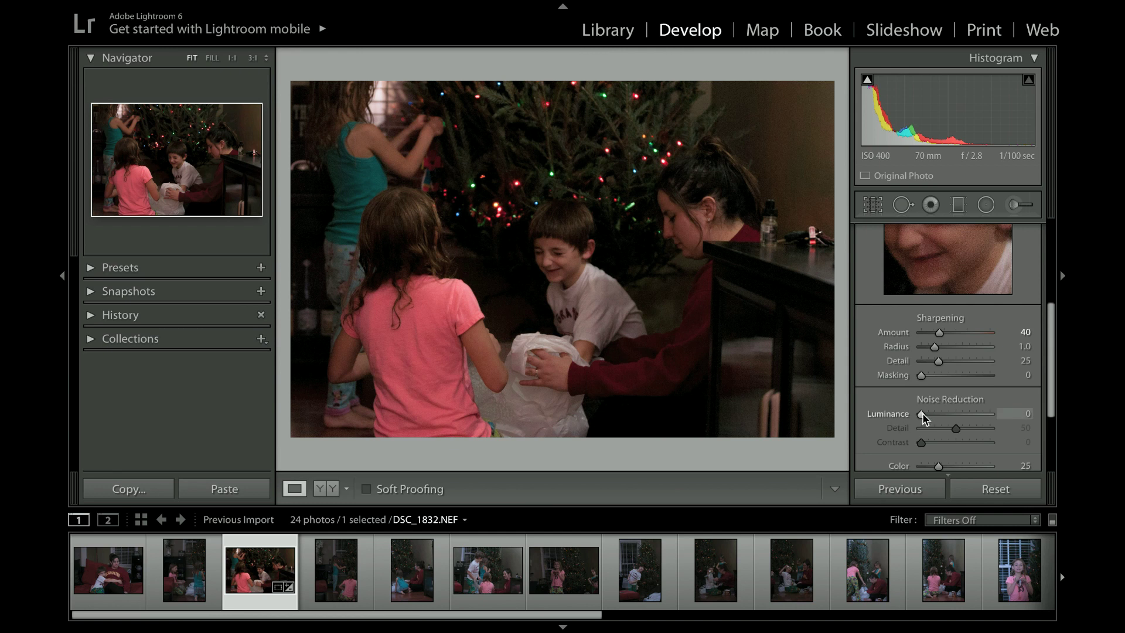
Step: Set the Luminance noise reduction to 37 and review the other Detail settings
drag(923, 415, 949, 415)
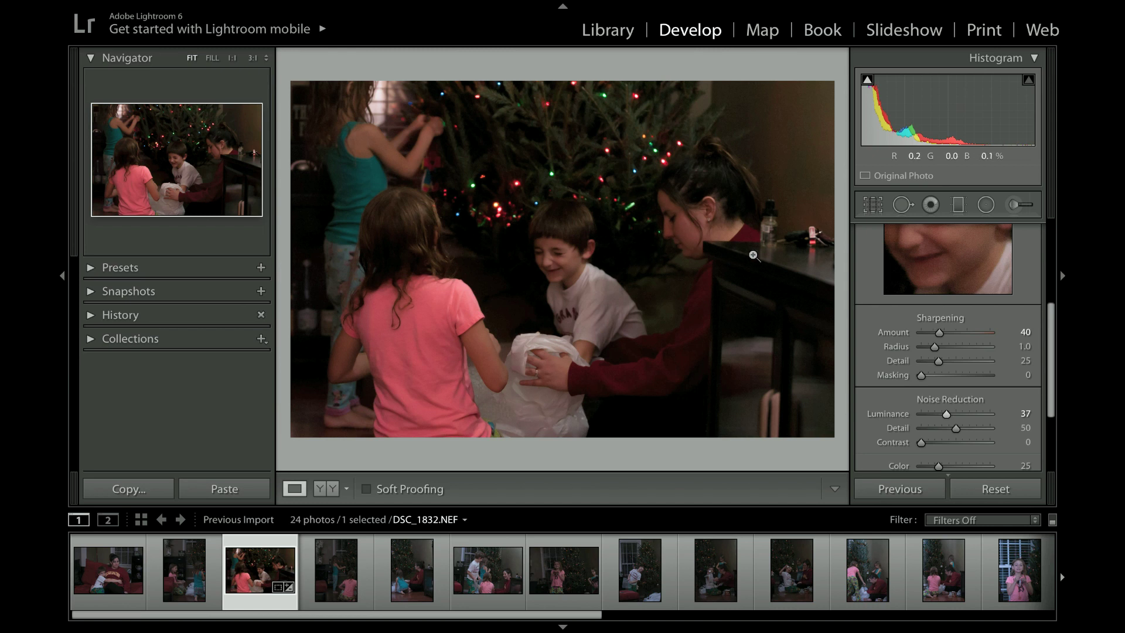
scroll(993, 344, down, 3)
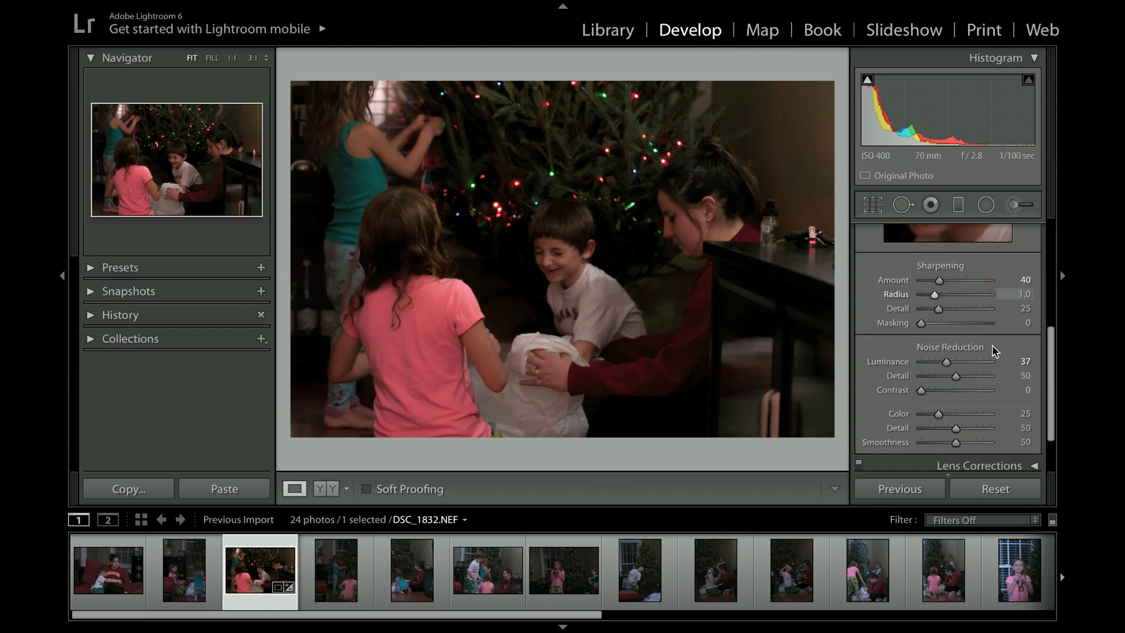
scroll(995, 350, up, 5)
scroll(993, 349, up, 3)
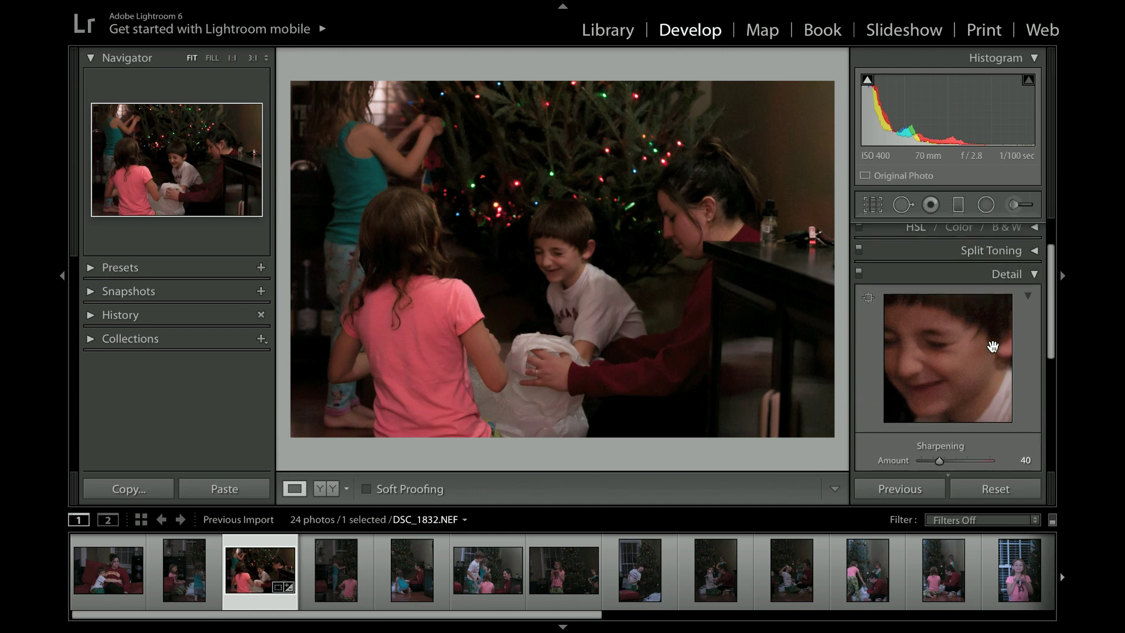
click(1003, 279)
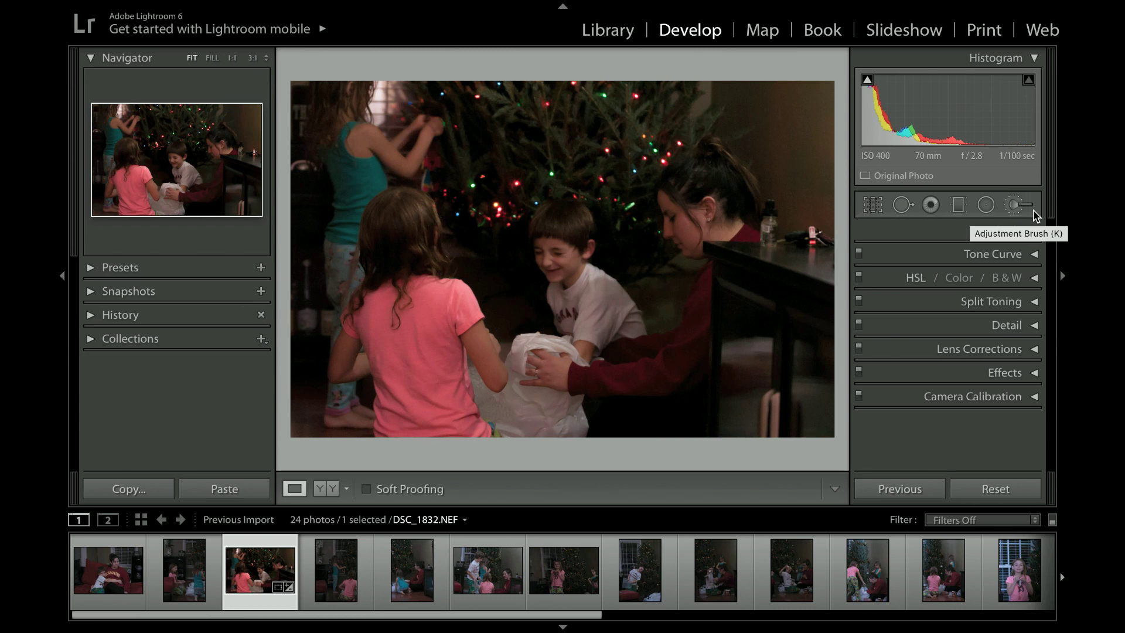
Step: Compare the before and after versions of the photo side by side
click(326, 490)
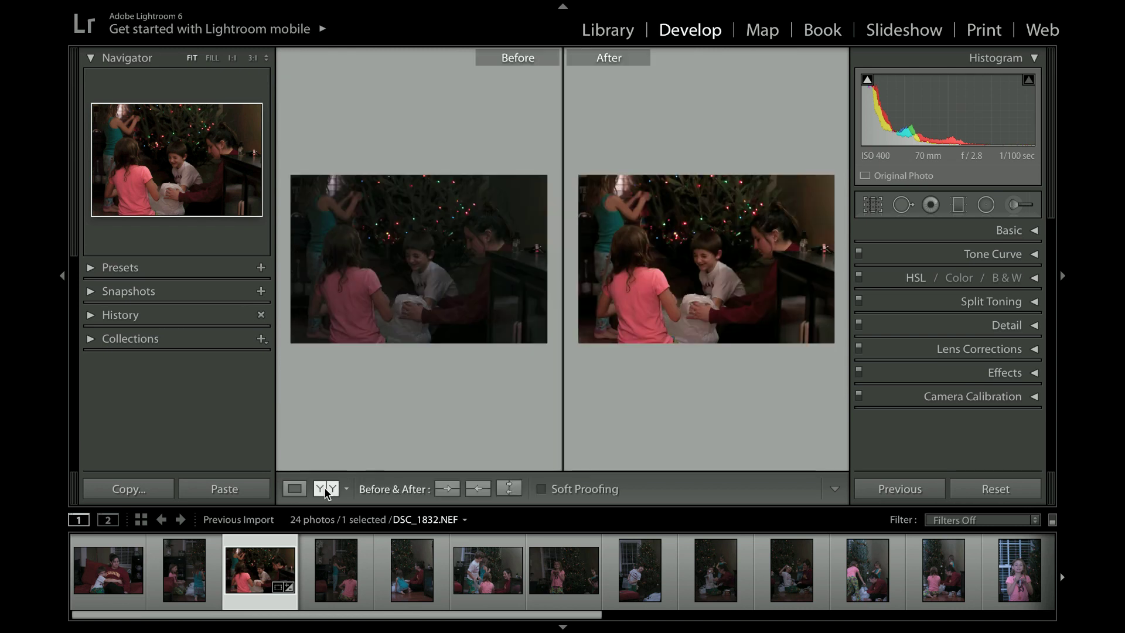